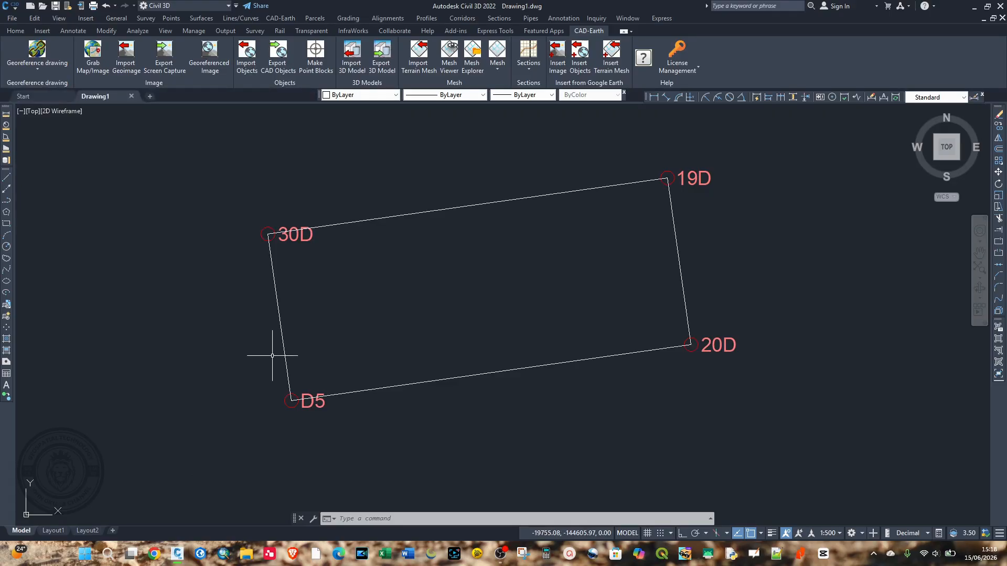
{"action": "scroll", "coordinate": [275, 367], "scroll_direction": "down", "scroll_amount": 2}
{"action": "scroll", "coordinate": [281, 327], "scroll_direction": "up", "scroll_amount": 2}
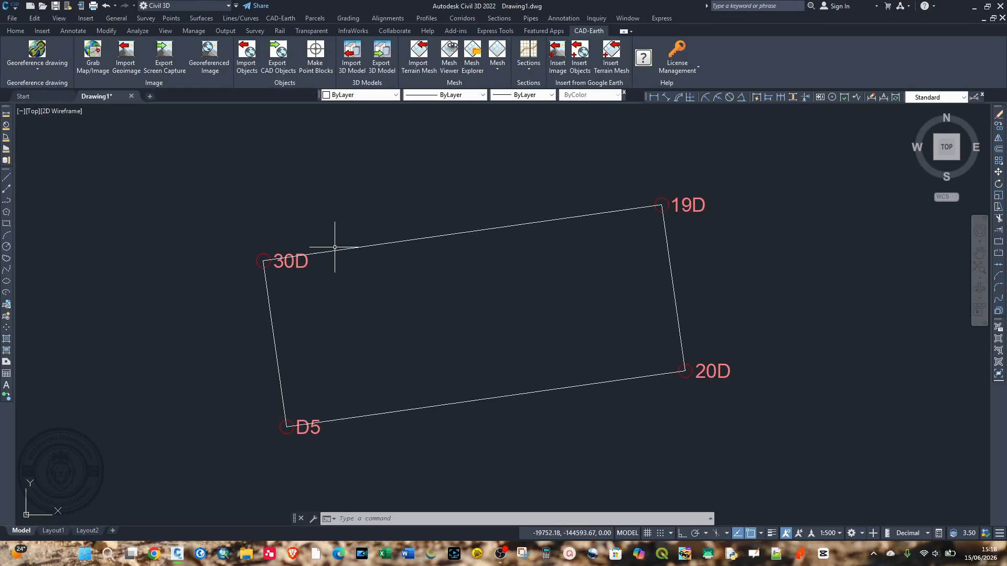
{"action": "left_click", "coordinate": [677, 298]}
{"action": "left_click", "coordinate": [558, 238]}
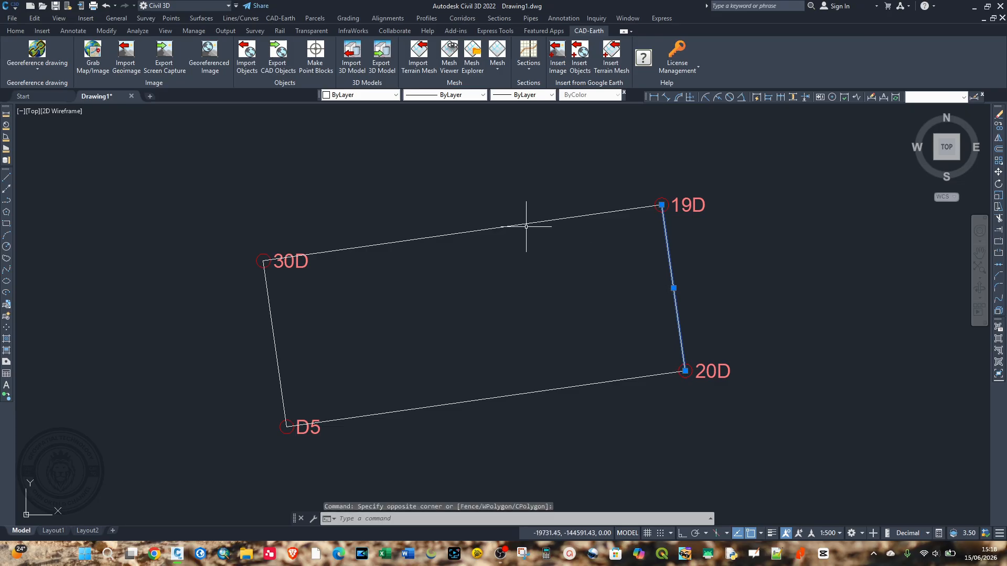
{"action": "key", "text": "Escape"}
{"action": "left_click", "coordinate": [289, 262]}
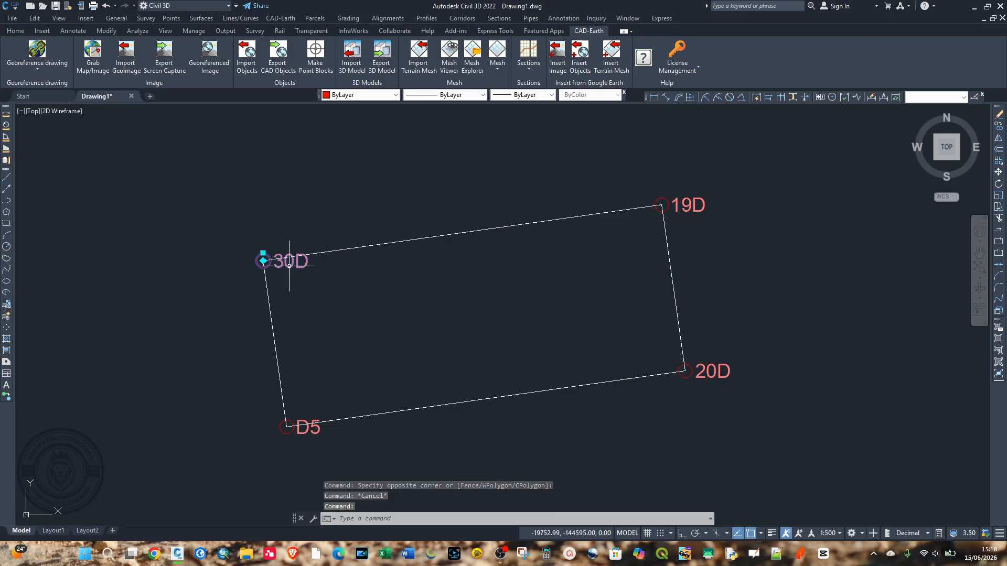
{"action": "key", "text": "Escape"}
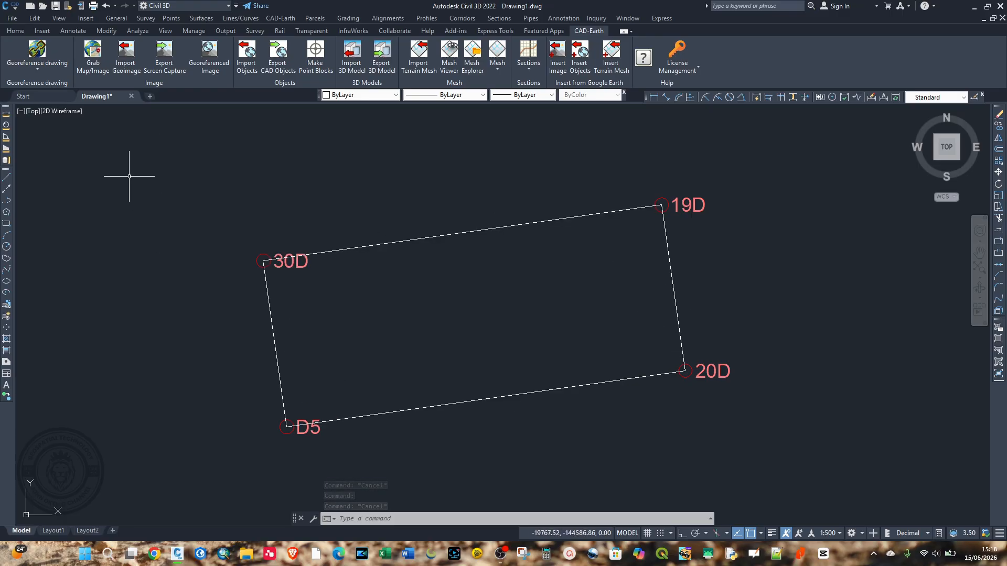
Step: Start adding line and curve labels to the drawing with the Single Segment label type
{"action": "left_click", "coordinate": [18, 32]}
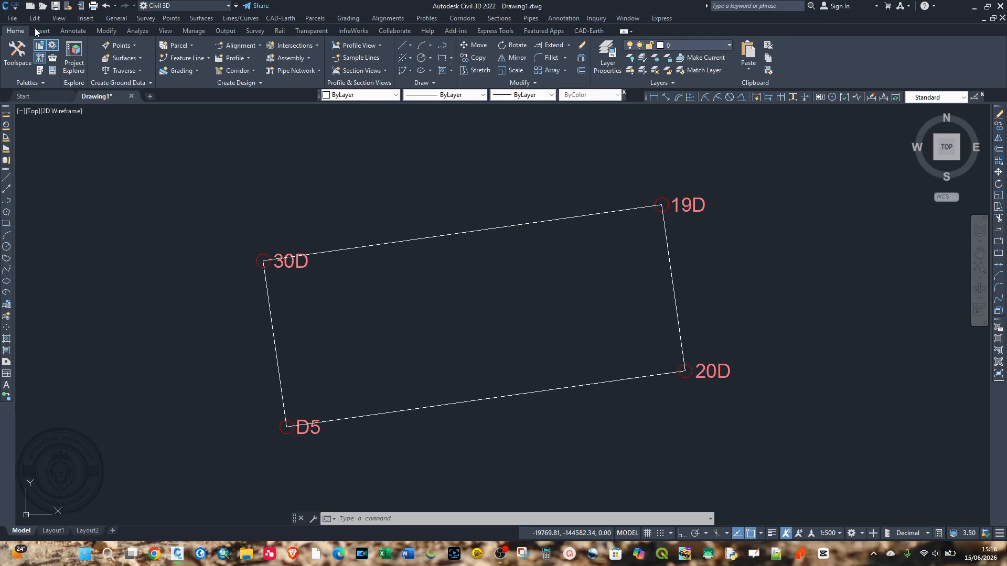
{"action": "left_click", "coordinate": [78, 31]}
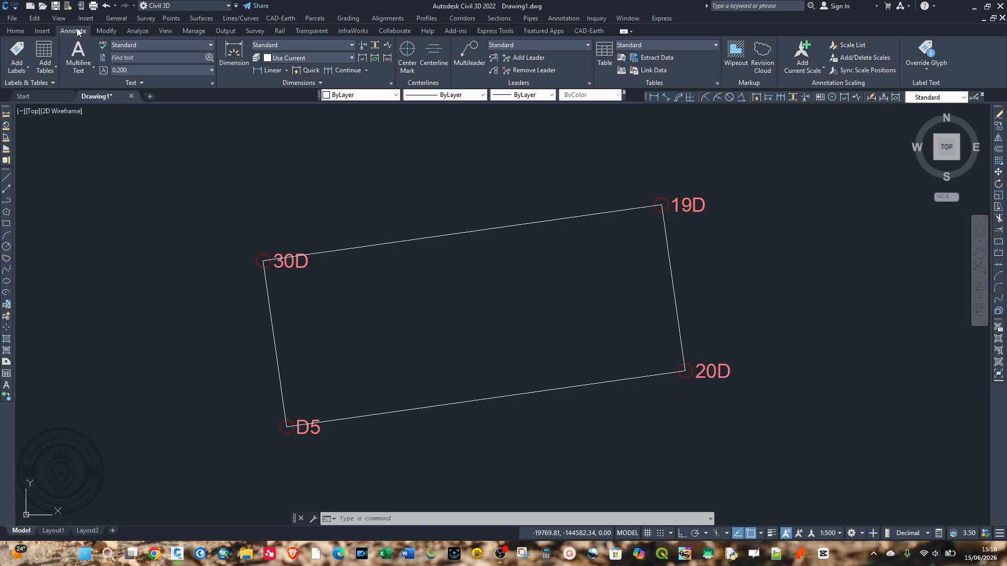
{"action": "left_click", "coordinate": [16, 70]}
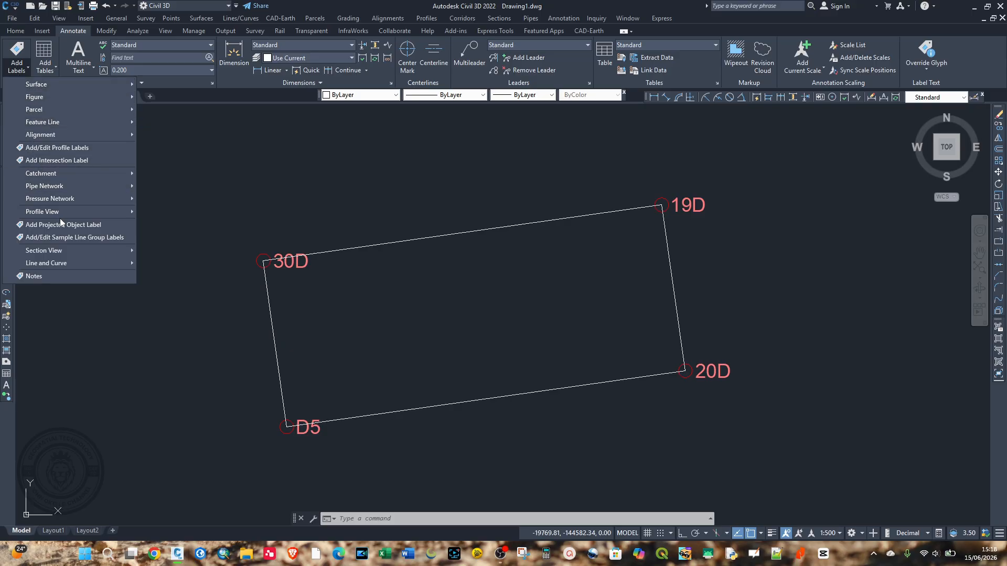
{"action": "mouse_move", "coordinate": [53, 264]}
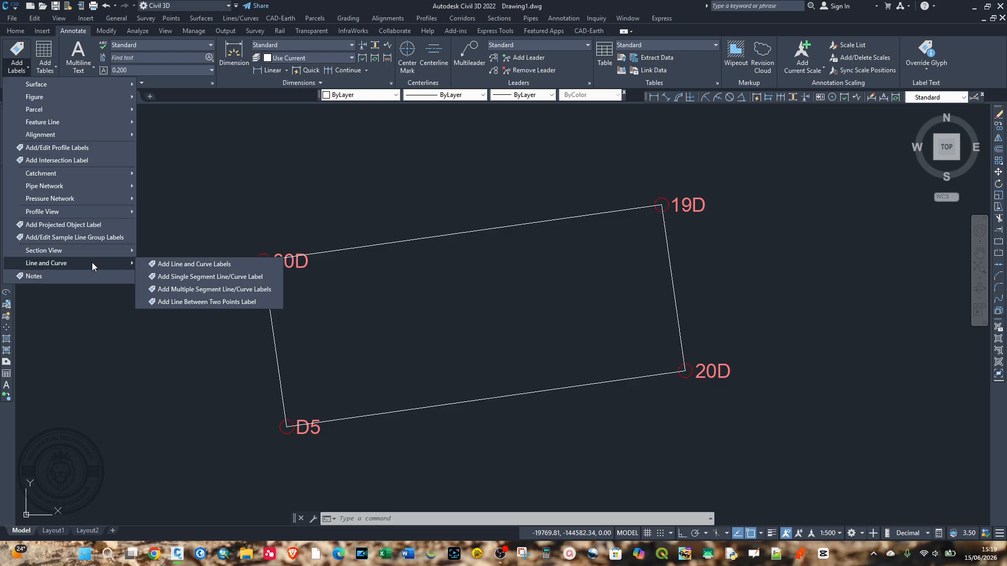
{"action": "left_click", "coordinate": [202, 266]}
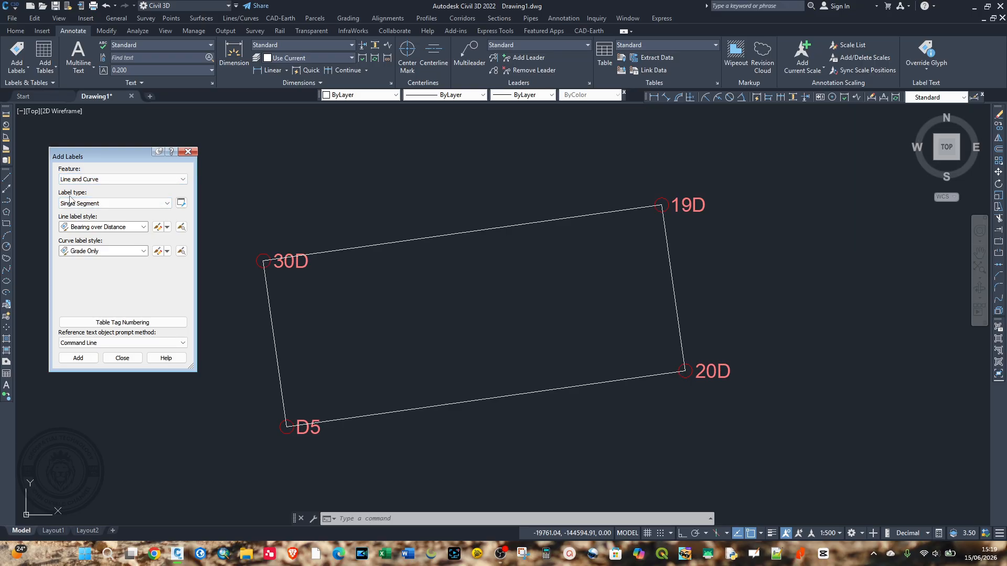
{"action": "left_click", "coordinate": [89, 204]}
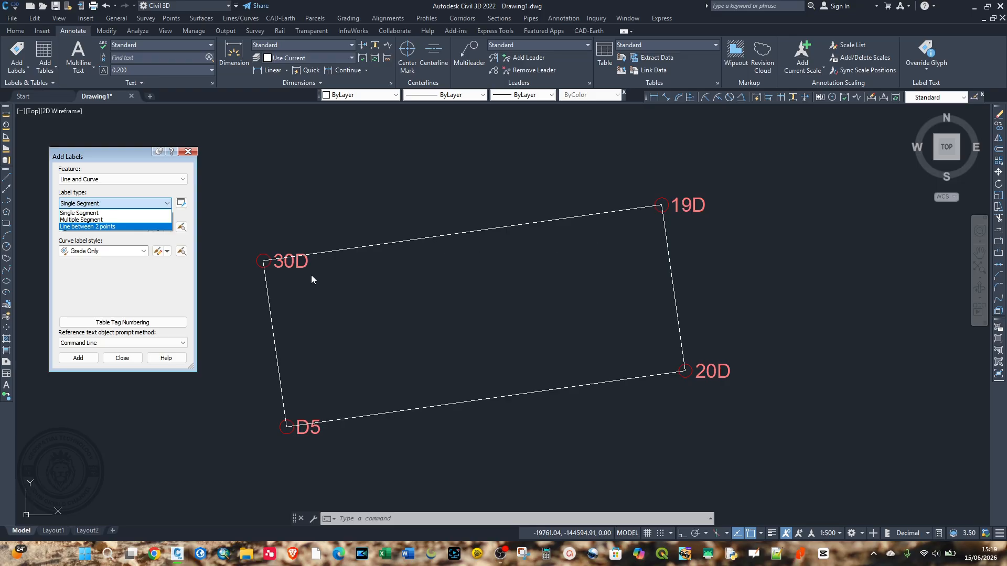
{"action": "left_click", "coordinate": [98, 213]}
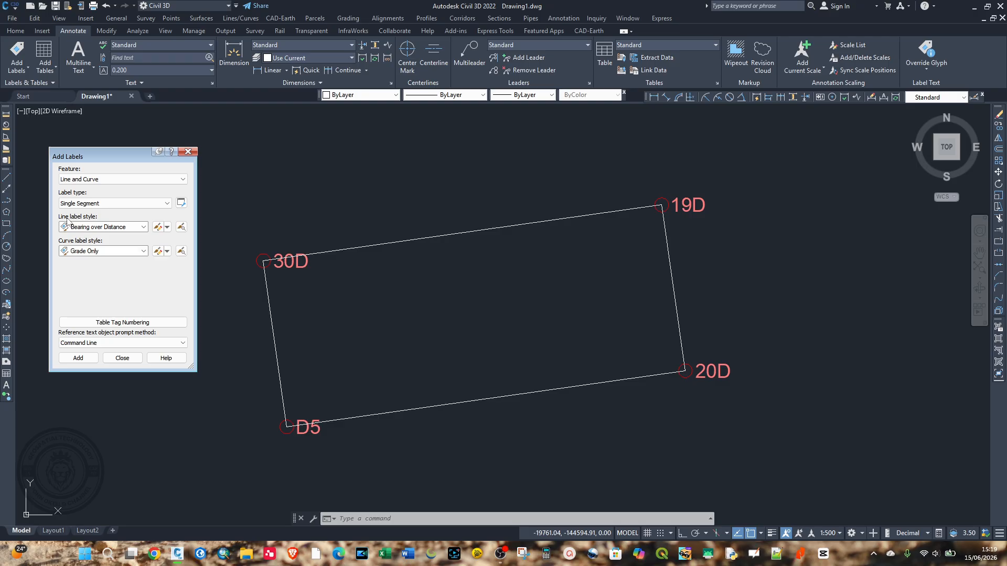
Step: Choose Bearing over Distance as the line label style
{"action": "left_click", "coordinate": [123, 230]}
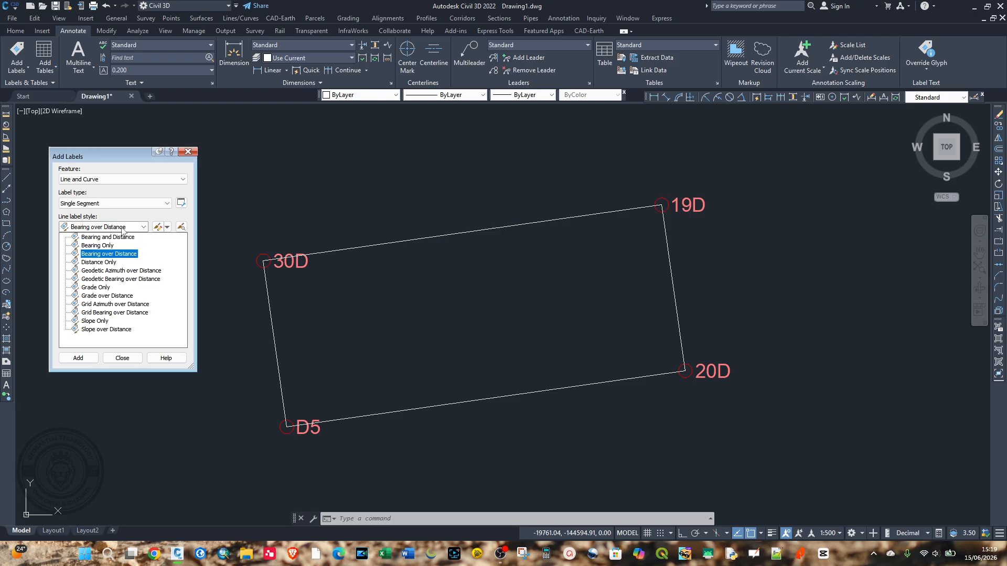
{"action": "left_click", "coordinate": [103, 246]}
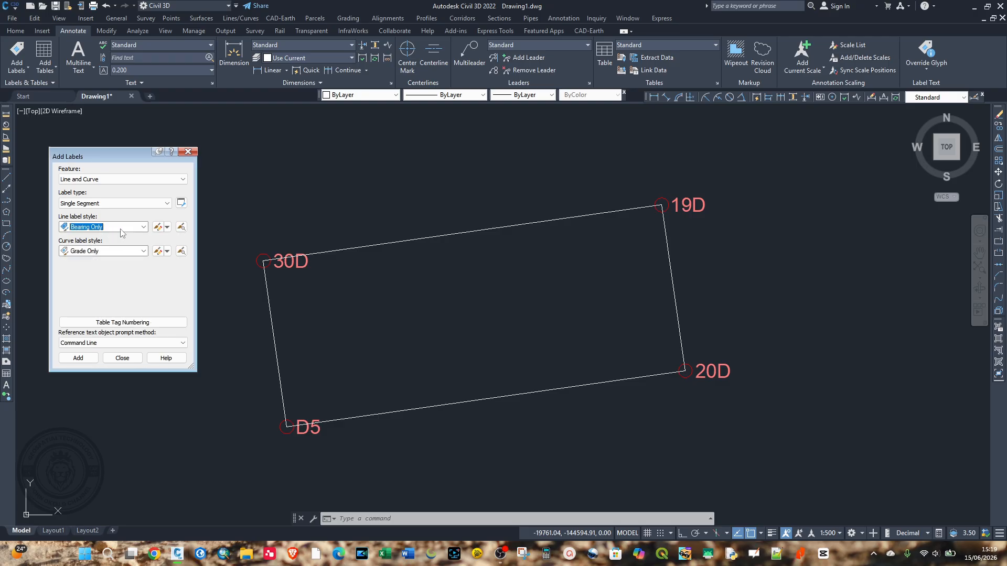
{"action": "left_click", "coordinate": [122, 231]}
{"action": "left_click", "coordinate": [115, 239]}
{"action": "left_click", "coordinate": [142, 229]}
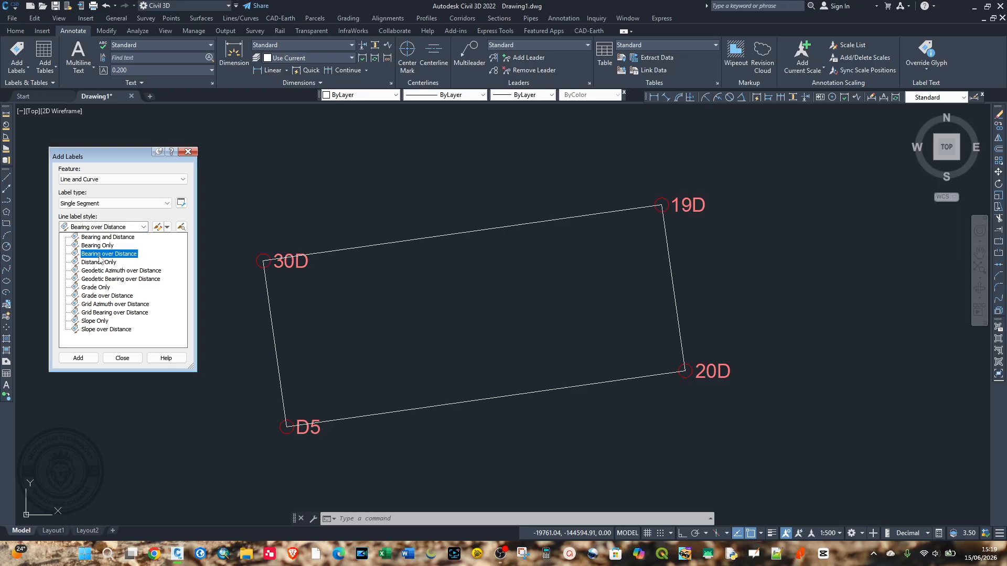
{"action": "left_click", "coordinate": [120, 254]}
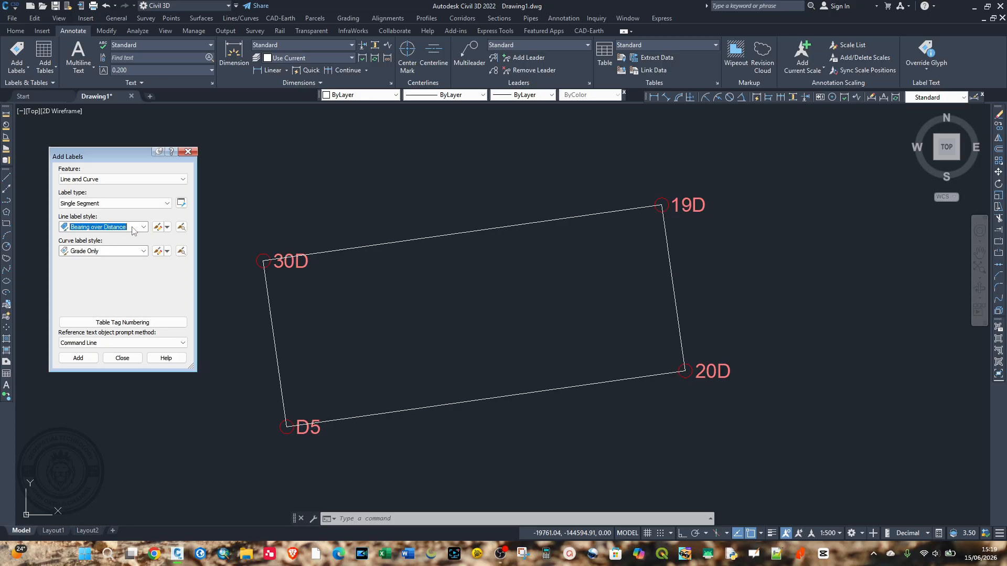
Step: Edit the Bearing over Distance label style and set its Bearing component's text height to 2 mm
{"action": "left_click", "coordinate": [157, 228]}
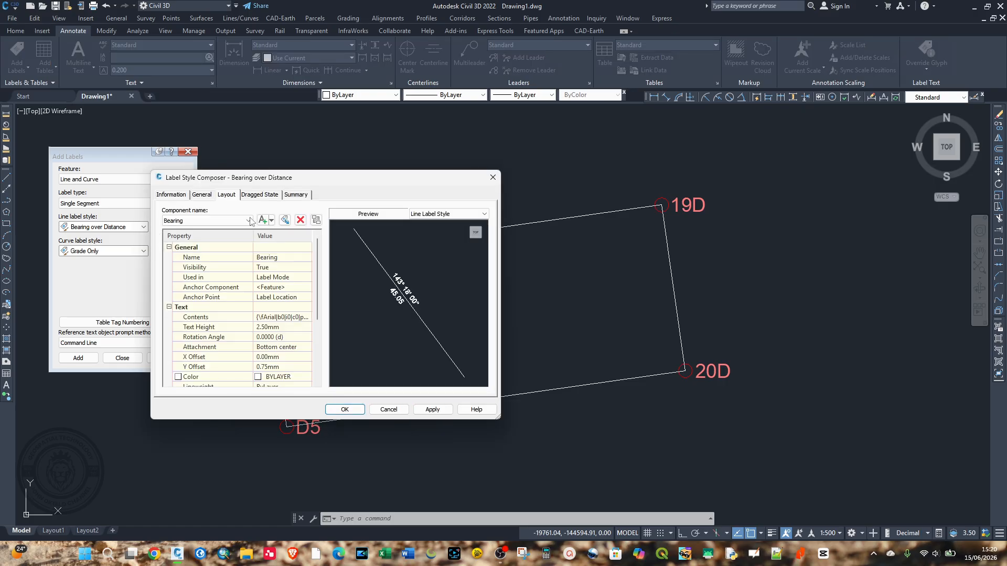
{"action": "left_click_drag", "start_coordinate": [332, 183], "coordinate": [307, 160]}
{"action": "left_click", "coordinate": [199, 199]}
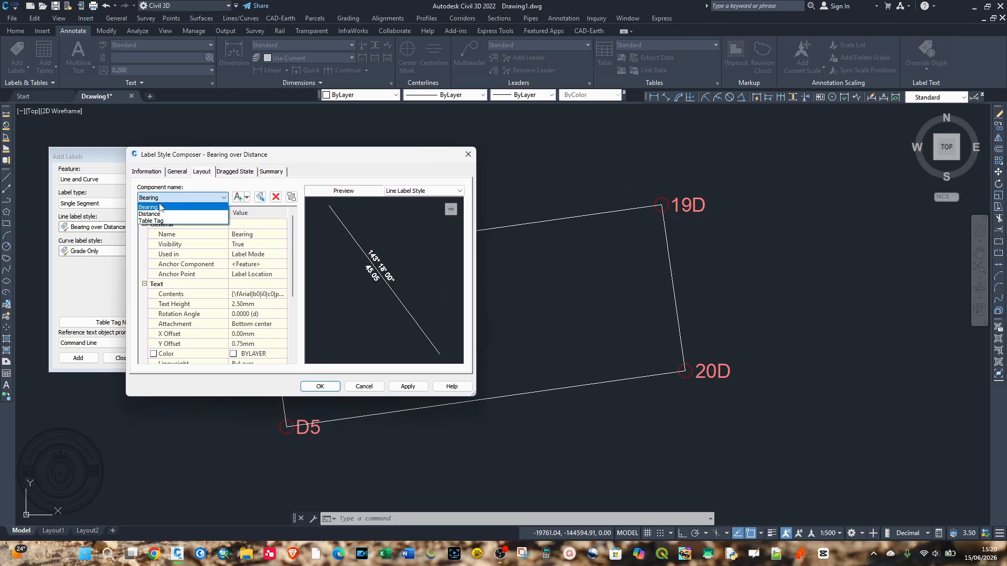
{"action": "left_click", "coordinate": [161, 208]}
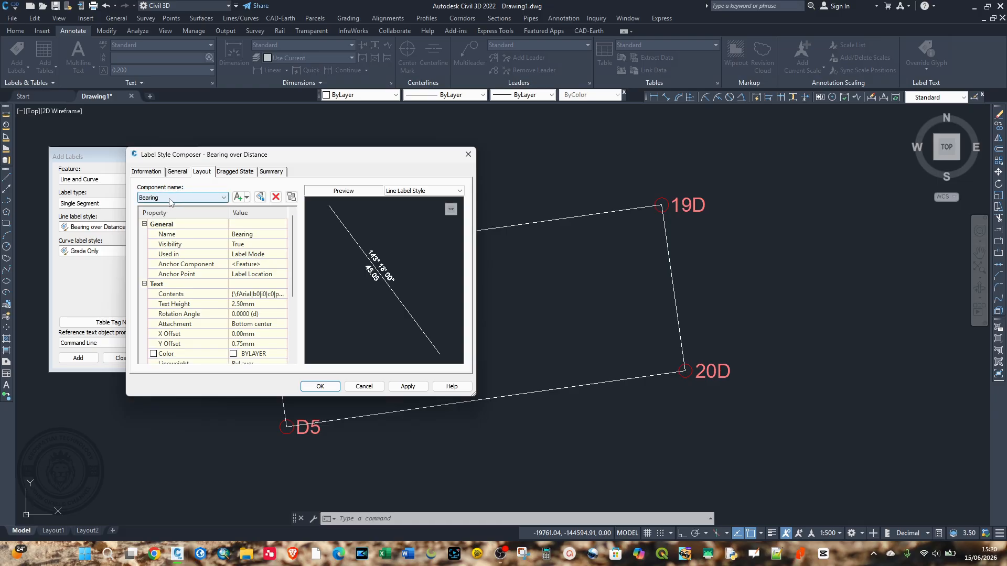
{"action": "left_click", "coordinate": [242, 304]}
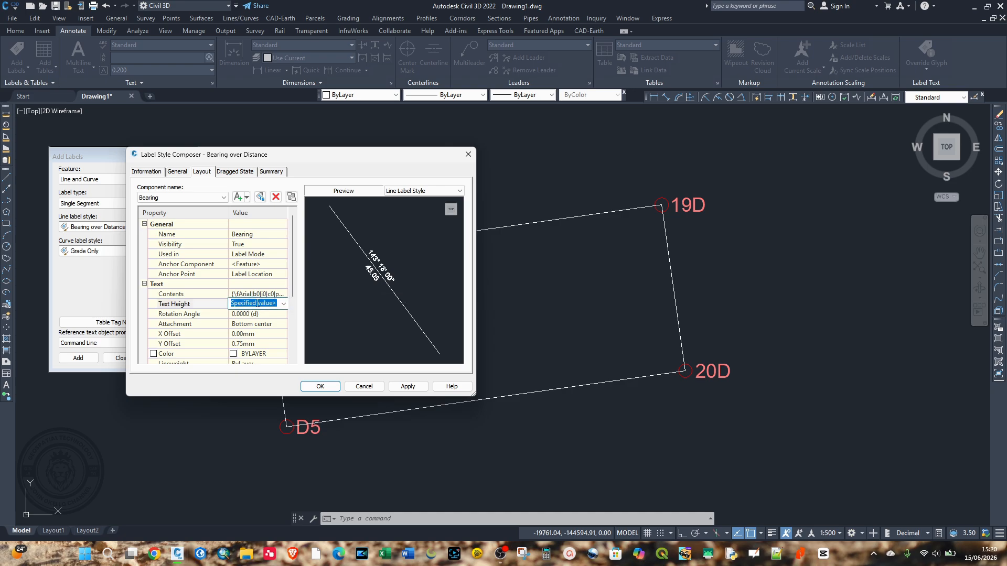
{"action": "type", "text": "2"}
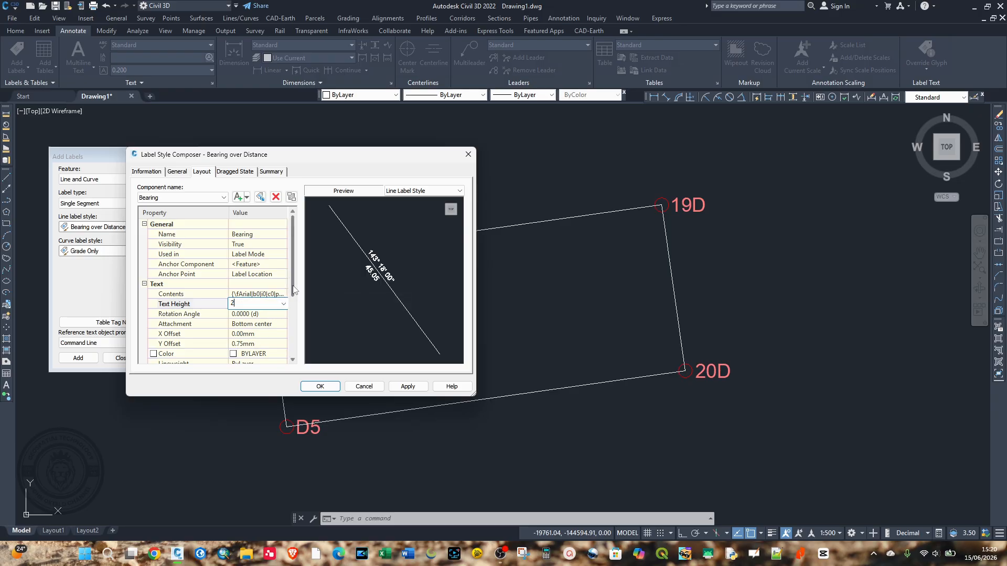
Step: Set the Bearing component's text color to magenta
{"action": "left_click_drag", "start_coordinate": [291, 291], "coordinate": [293, 340]}
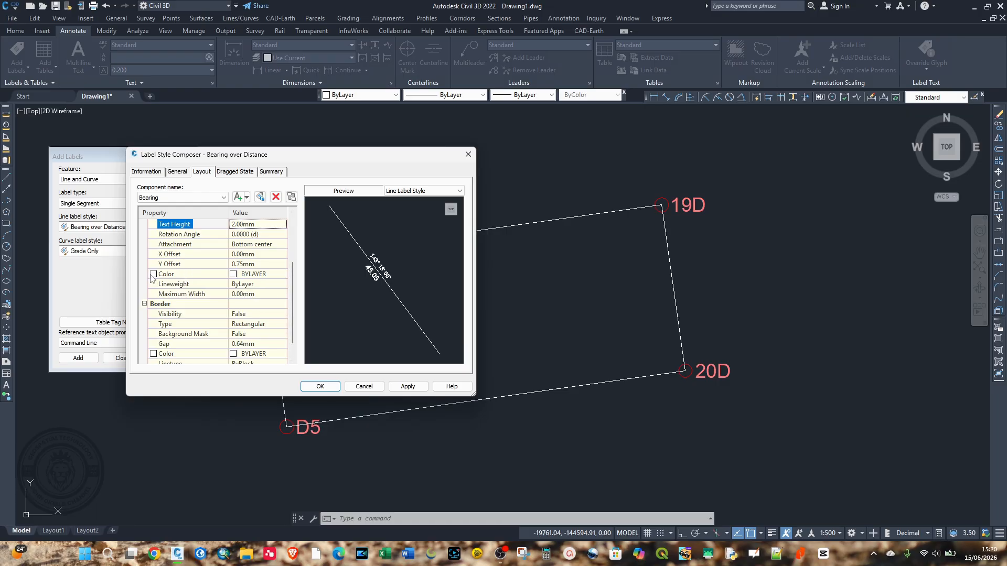
{"action": "left_click", "coordinate": [235, 277]}
{"action": "left_click", "coordinate": [282, 275]}
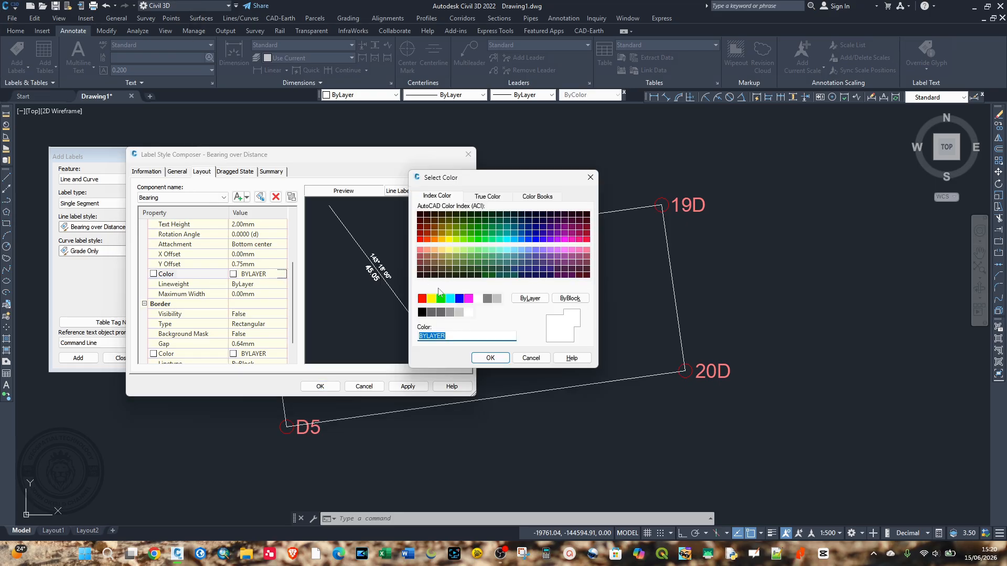
{"action": "left_click", "coordinate": [468, 299]}
{"action": "left_click", "coordinate": [490, 358]}
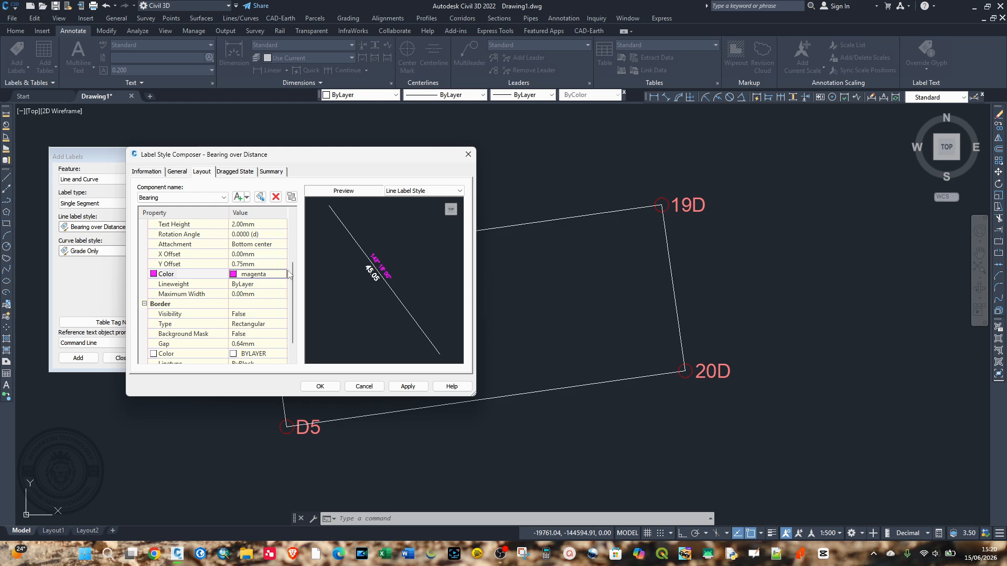
Step: Edit the Bearing component's text contents and set the General Segment Direction's measurement type to Bearings
{"action": "scroll", "coordinate": [294, 288], "scroll_direction": "up", "scroll_amount": 2}
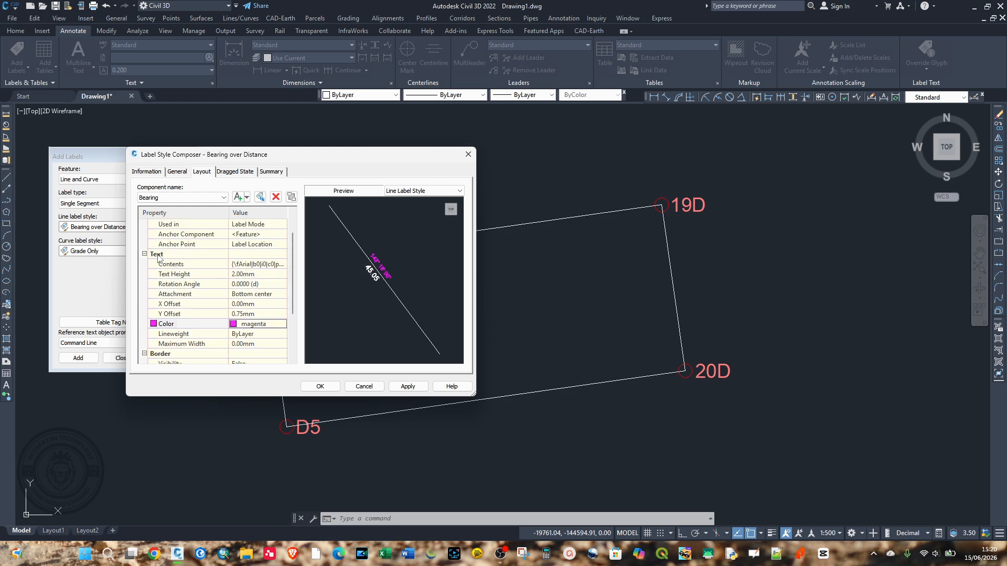
{"action": "left_click", "coordinate": [247, 268]}
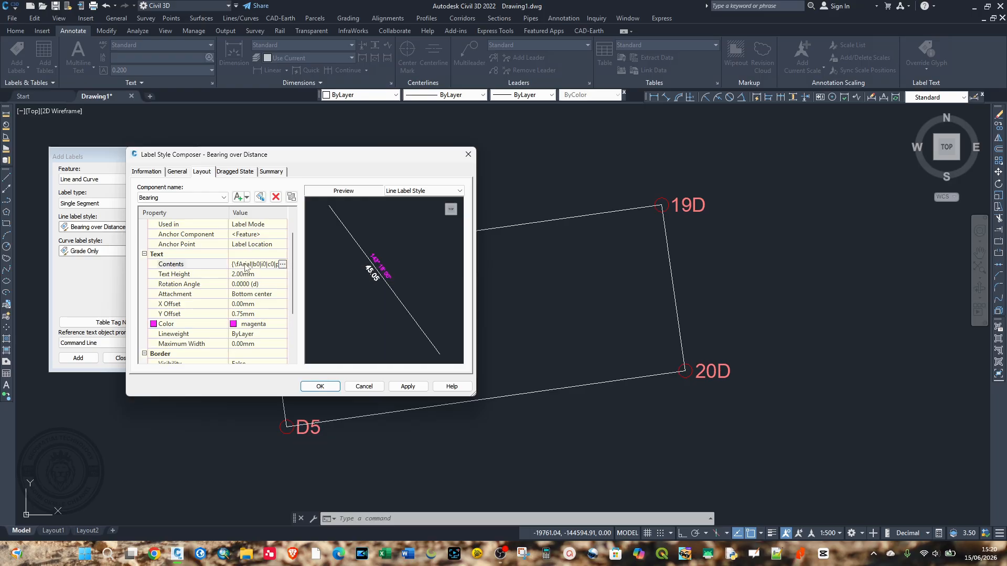
{"action": "left_click", "coordinate": [279, 265]}
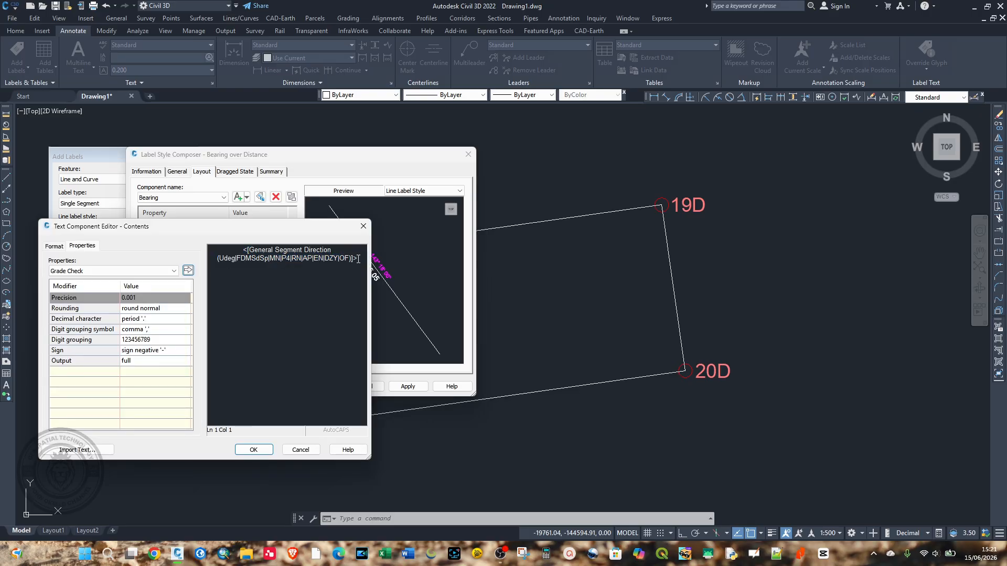
{"action": "left_click_drag", "start_coordinate": [358, 260], "coordinate": [243, 251]}
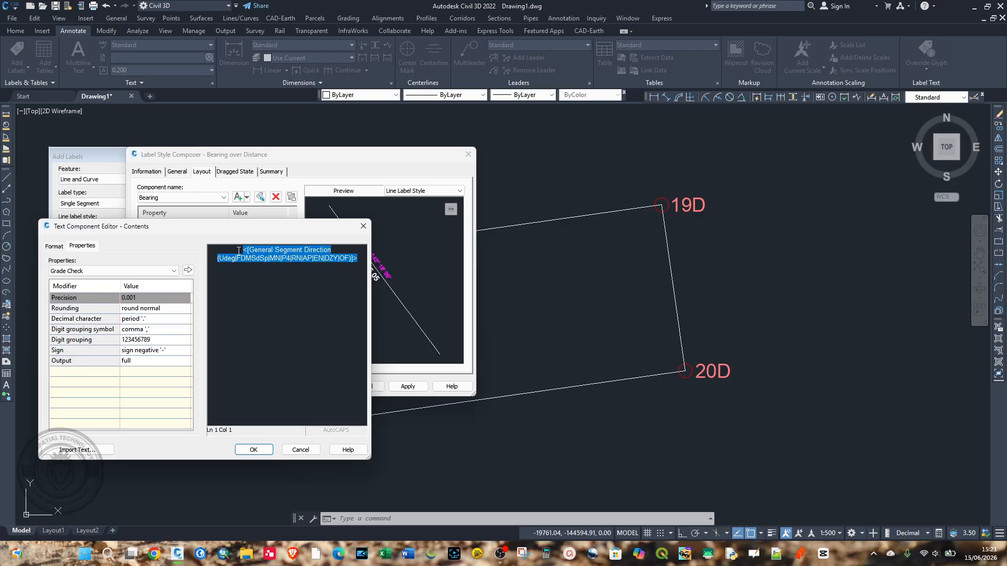
{"action": "left_click", "coordinate": [238, 250]}
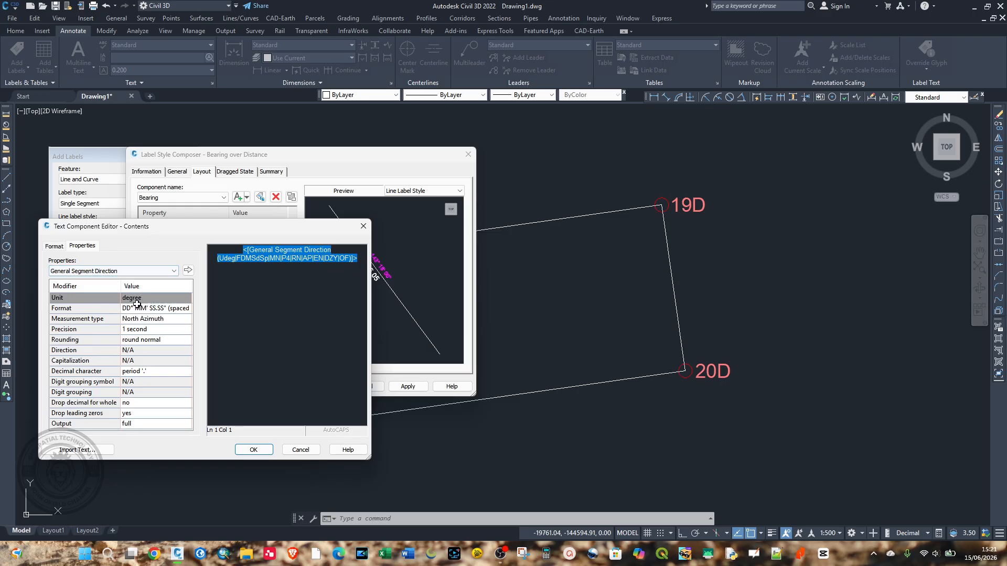
{"action": "left_click_drag", "start_coordinate": [135, 309], "coordinate": [127, 318]}
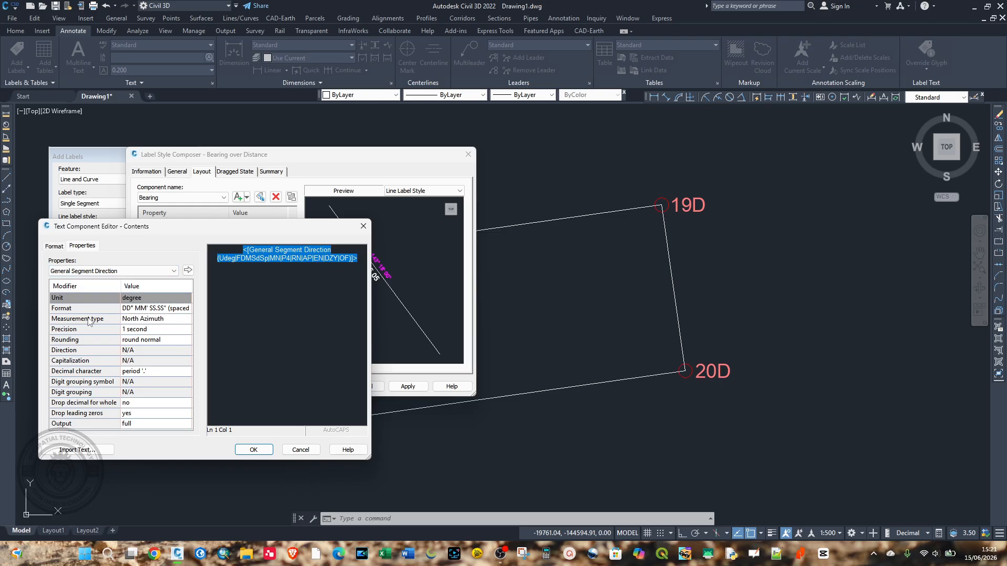
{"action": "left_click", "coordinate": [142, 318]}
{"action": "left_click", "coordinate": [142, 318]}
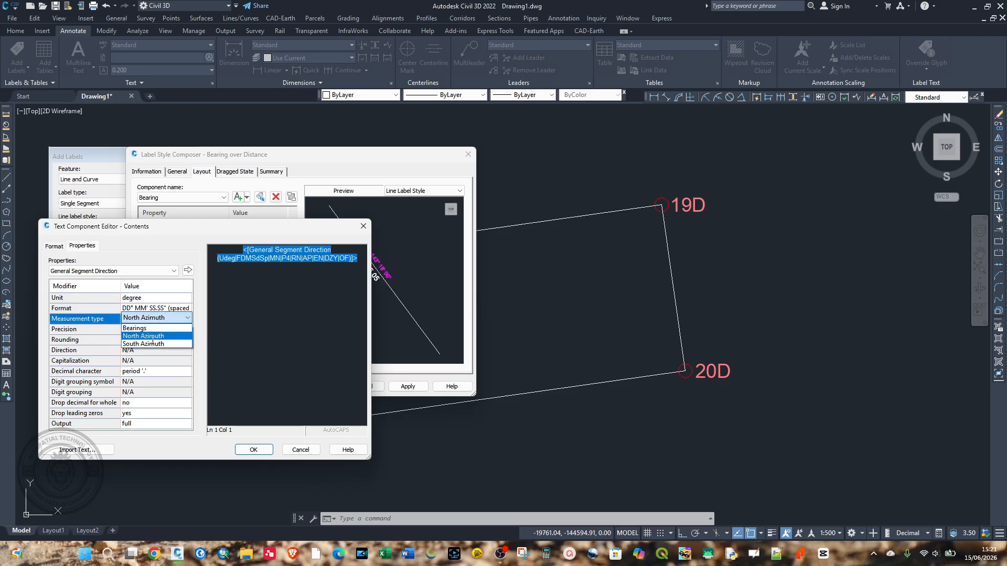
{"action": "left_click", "coordinate": [157, 328]}
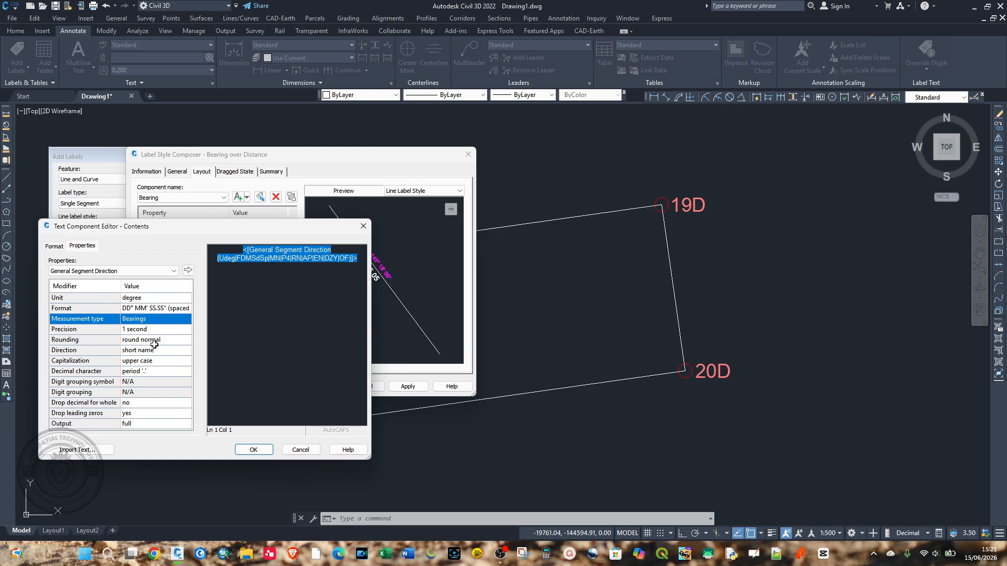
Step: Choose 1 second precision for the segment direction, update the direction expression with the chosen settings and accept the contents
{"action": "left_click_drag", "start_coordinate": [155, 336], "coordinate": [153, 332]}
{"action": "left_click", "coordinate": [148, 330]}
{"action": "left_click", "coordinate": [148, 331]}
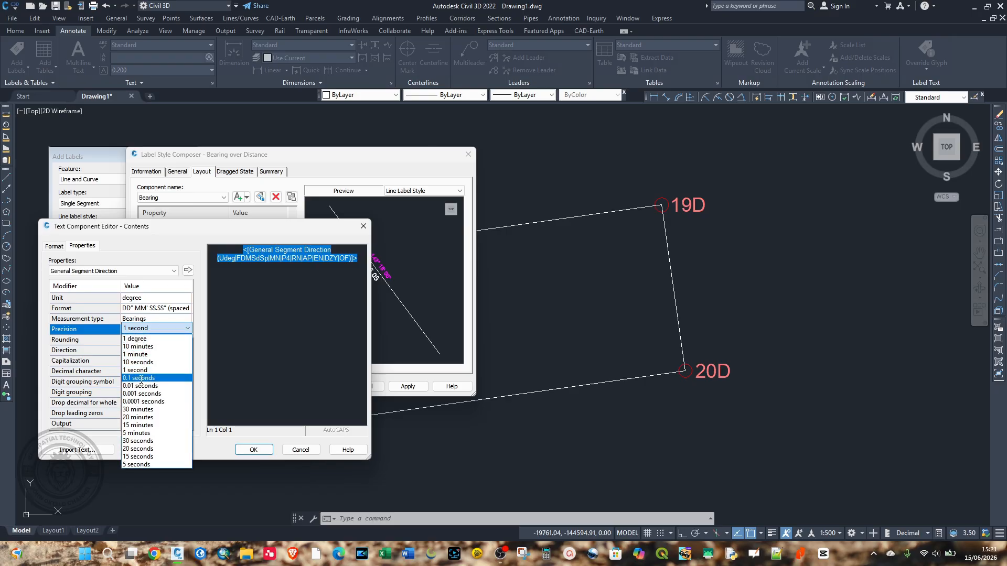
{"action": "left_click", "coordinate": [138, 372]}
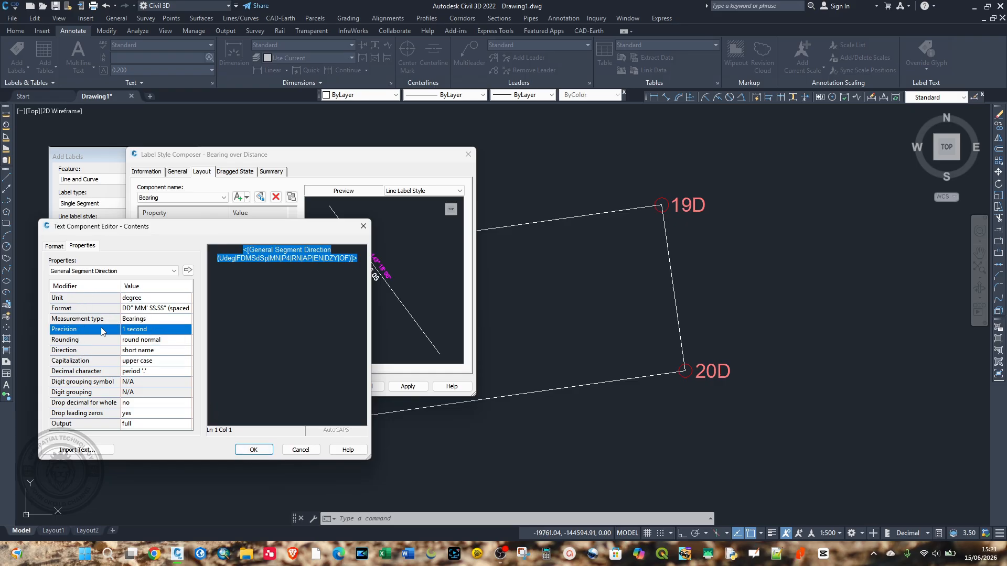
{"action": "left_click", "coordinate": [188, 271]}
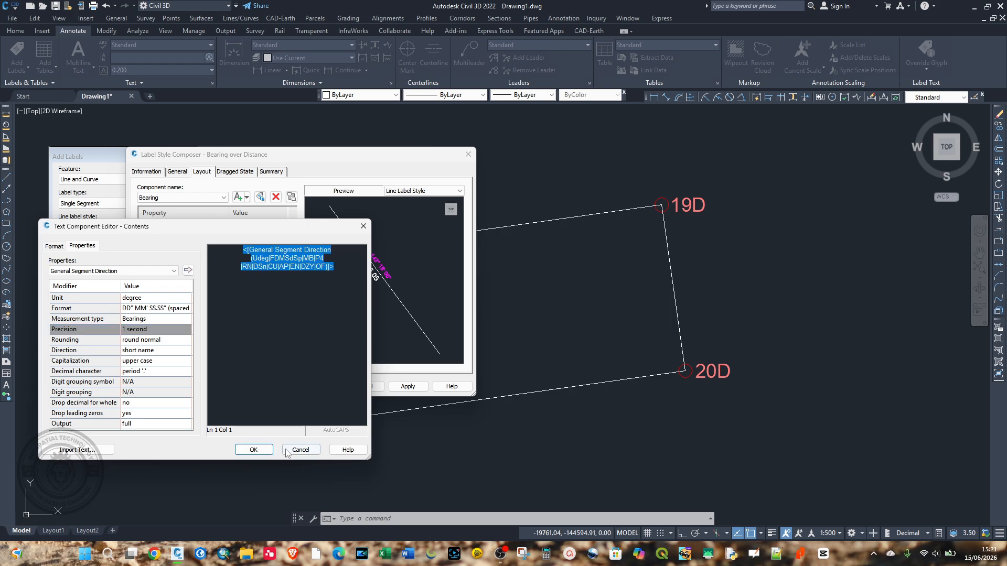
{"action": "left_click", "coordinate": [257, 449]}
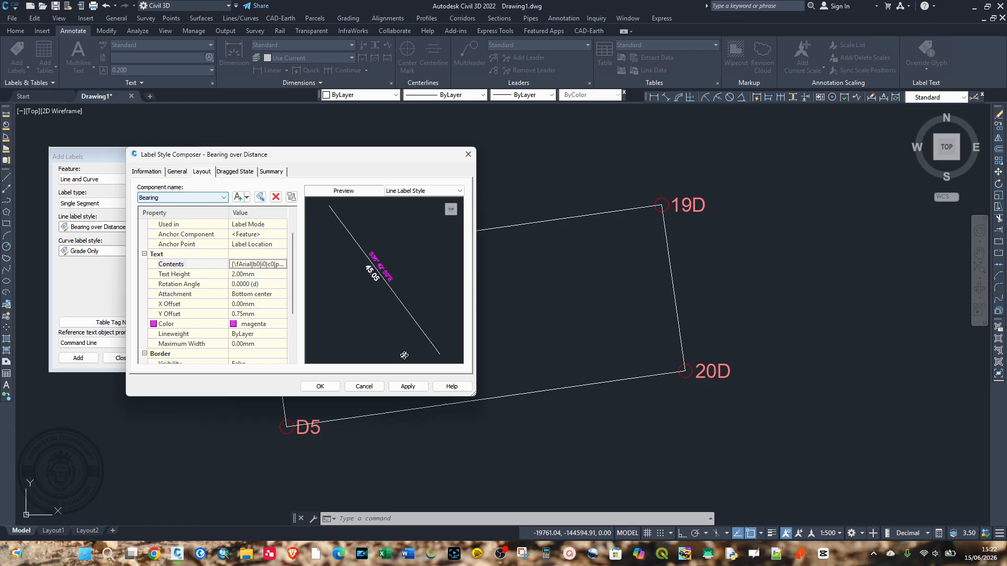
Step: Apply the Bearing component changes and set the Distance component's text height to 2 mm
{"action": "left_click", "coordinate": [403, 386]}
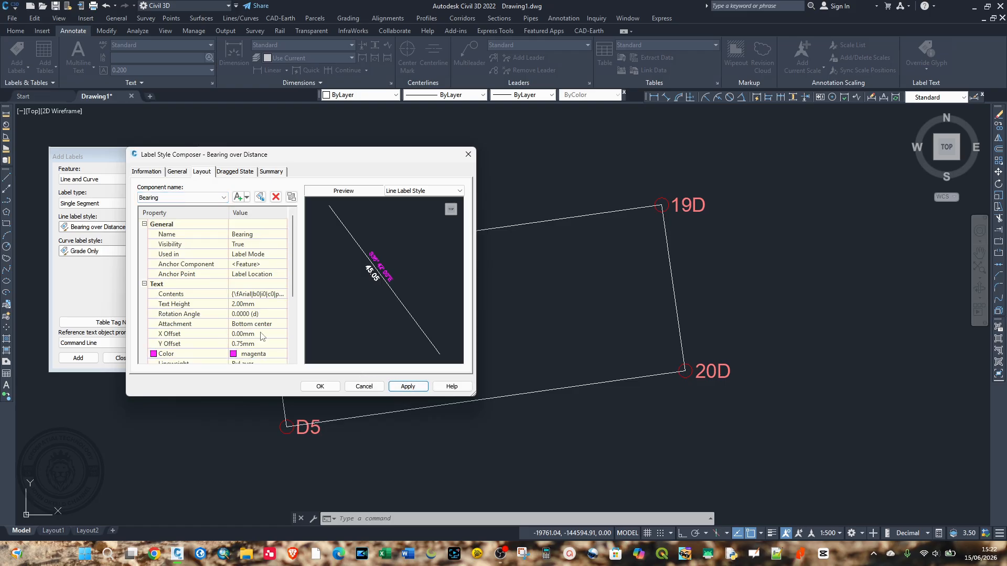
{"action": "left_click", "coordinate": [186, 198]}
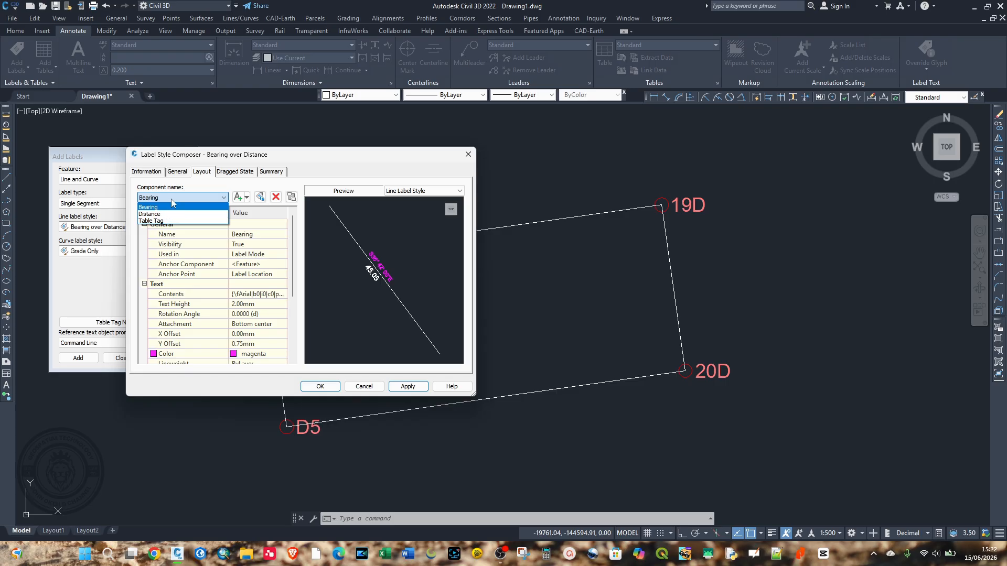
{"action": "left_click", "coordinate": [166, 214]}
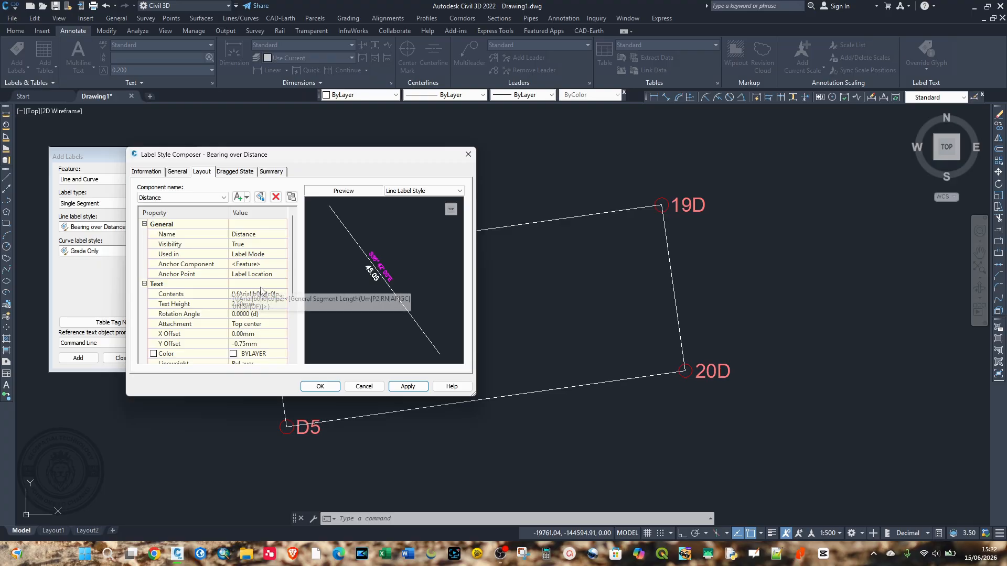
{"action": "left_click", "coordinate": [243, 305]}
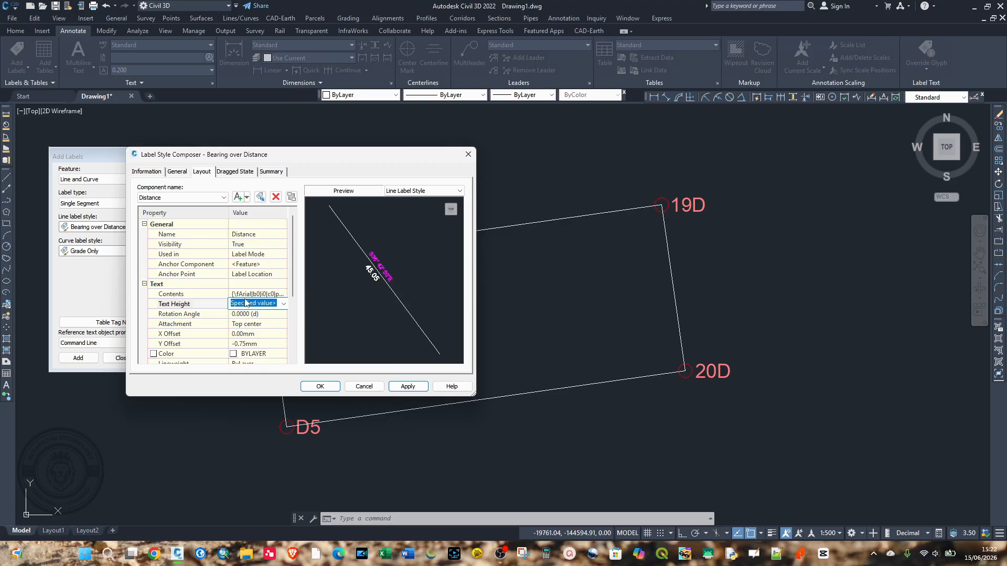
{"action": "type", "text": "2"}
Step: Set the Distance component's text color to green and open its text contents for editing
{"action": "left_click_drag", "start_coordinate": [292, 272], "coordinate": [294, 296]}
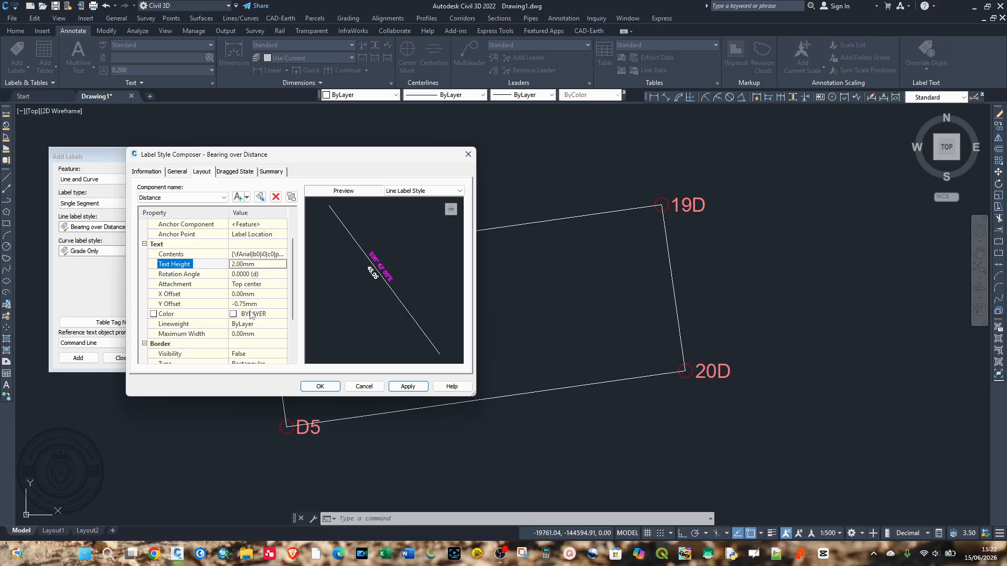
{"action": "left_click", "coordinate": [251, 315]}
{"action": "left_click", "coordinate": [282, 314]}
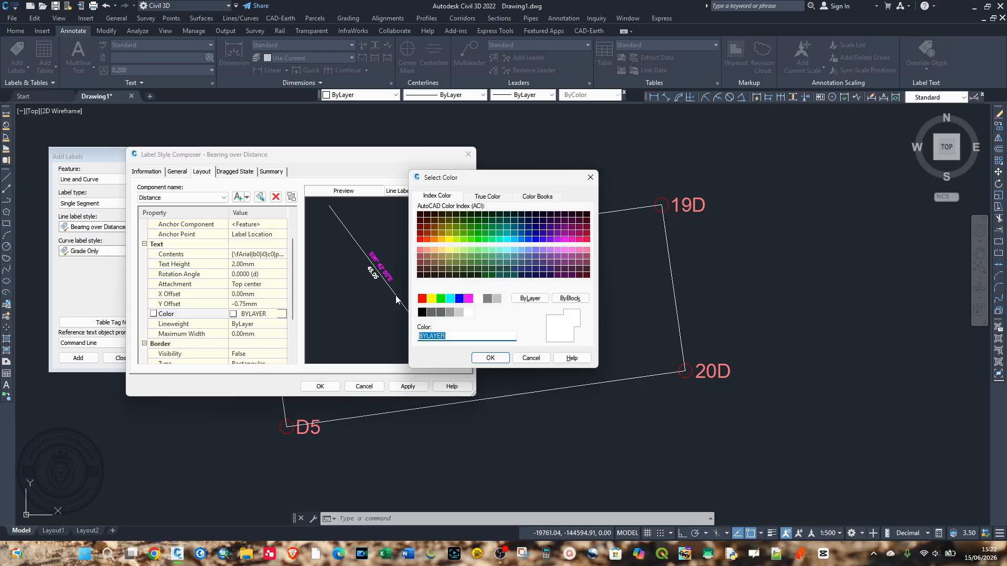
{"action": "left_click", "coordinate": [441, 298]}
{"action": "left_click", "coordinate": [490, 357]}
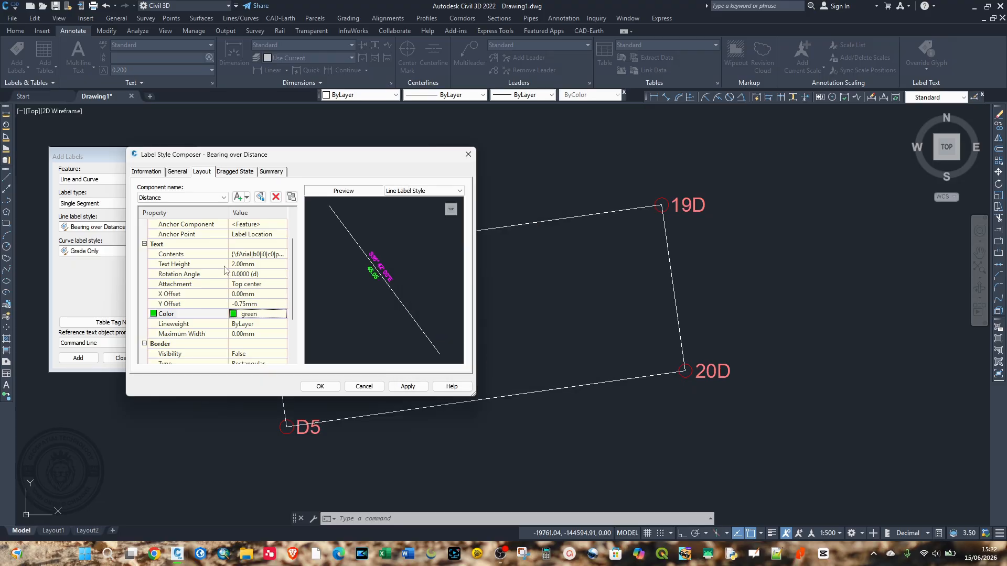
{"action": "left_click", "coordinate": [248, 255]}
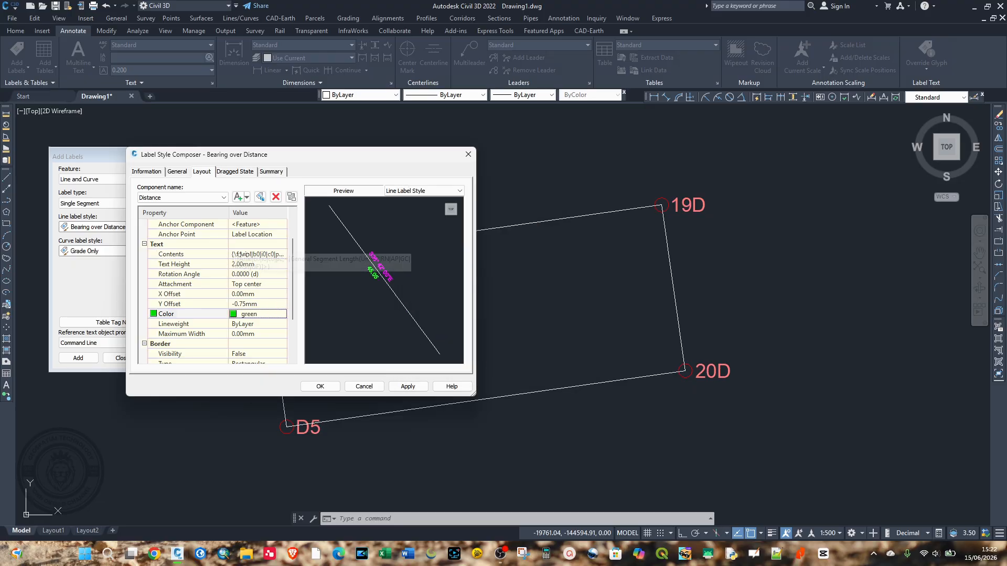
{"action": "left_click", "coordinate": [279, 255]}
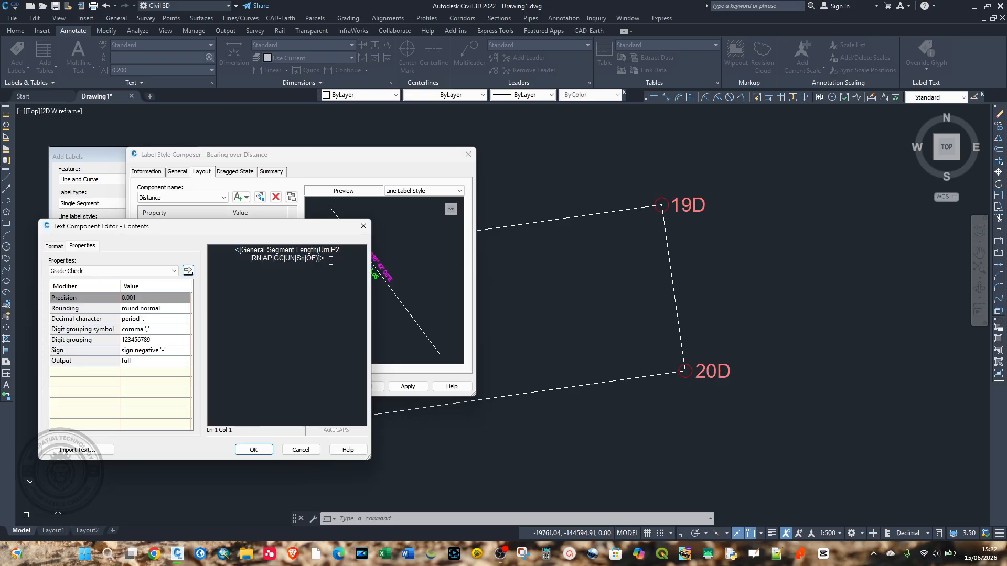
{"action": "left_click_drag", "start_coordinate": [331, 260], "coordinate": [240, 252]}
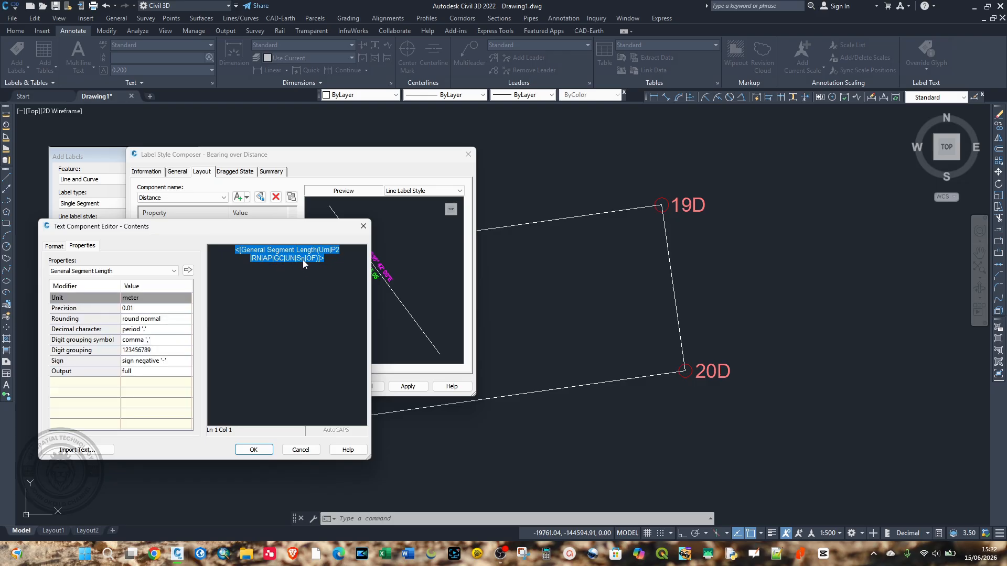
{"action": "left_click", "coordinate": [144, 310]}
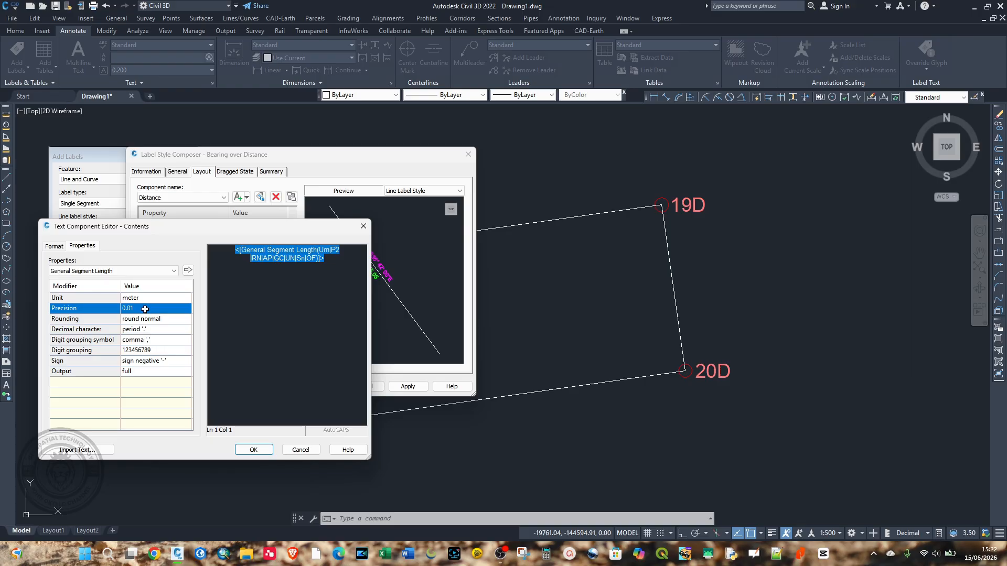
{"action": "left_click", "coordinate": [145, 309]}
{"action": "left_click", "coordinate": [150, 341]}
{"action": "left_click", "coordinate": [331, 261]}
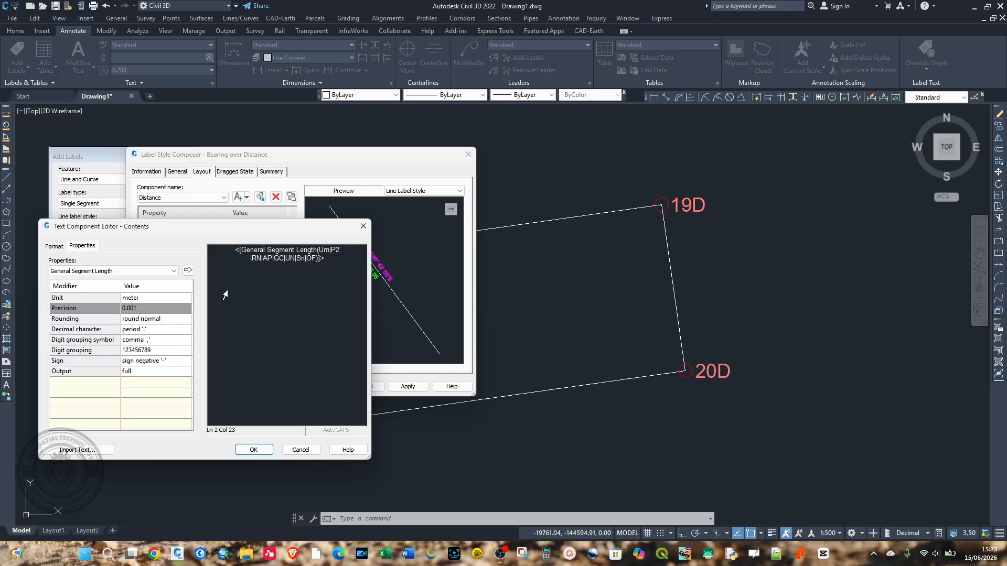
Step: Set the General Segment Length precision to 0.001 and update the existing length expression in the contents with it
{"action": "left_click_drag", "start_coordinate": [338, 264], "coordinate": [235, 250]}
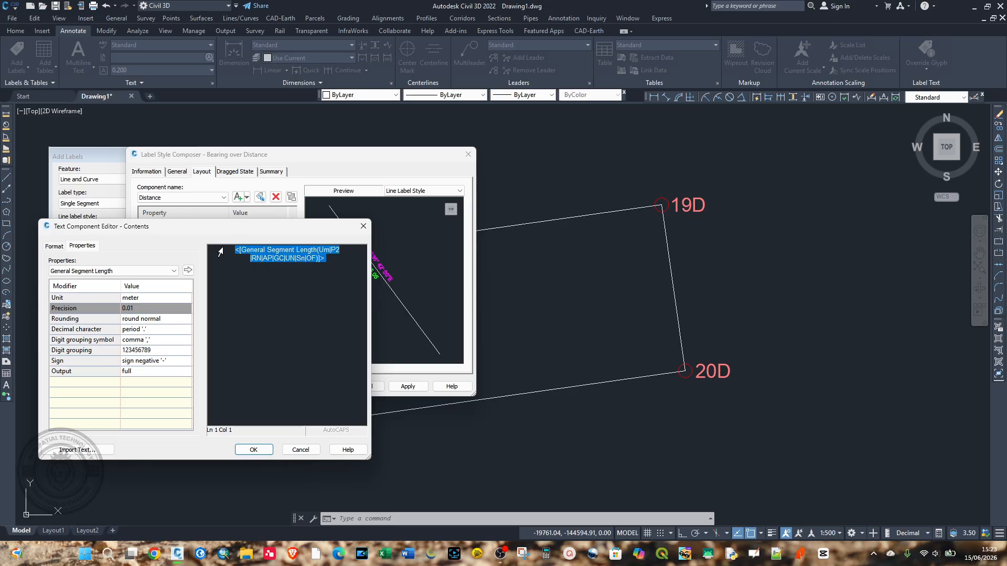
{"action": "left_click", "coordinate": [152, 308]}
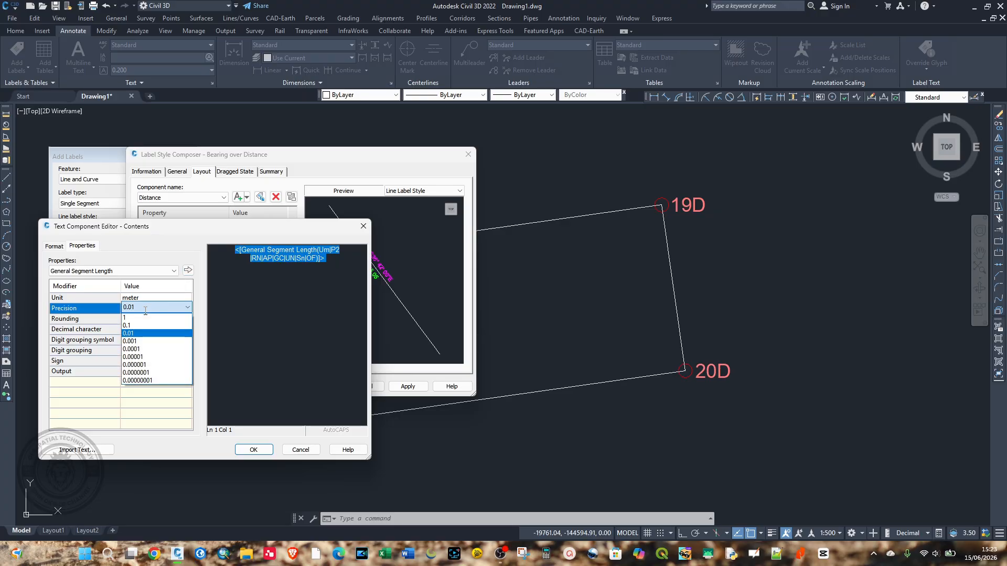
{"action": "left_click", "coordinate": [140, 340]}
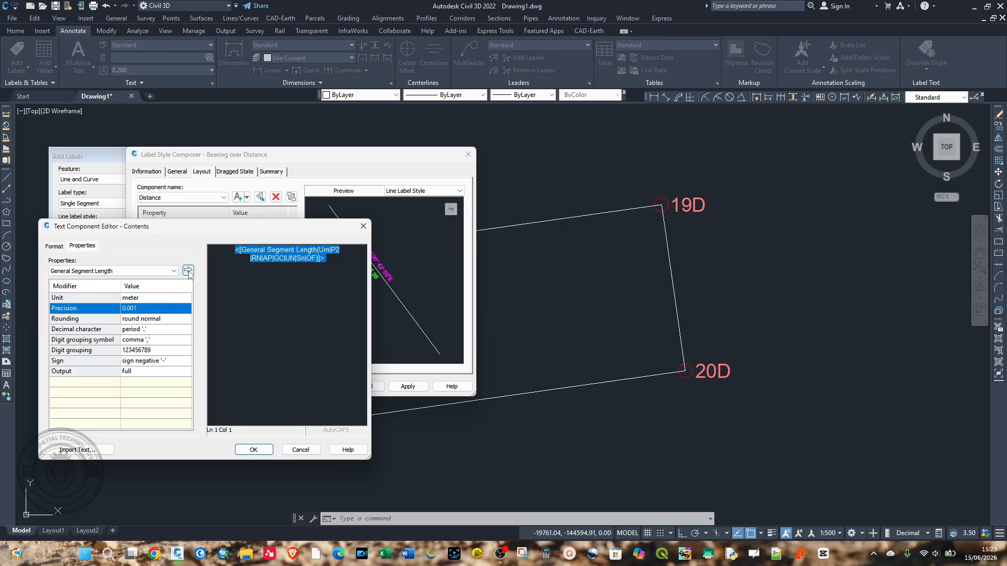
{"action": "left_click", "coordinate": [187, 271]}
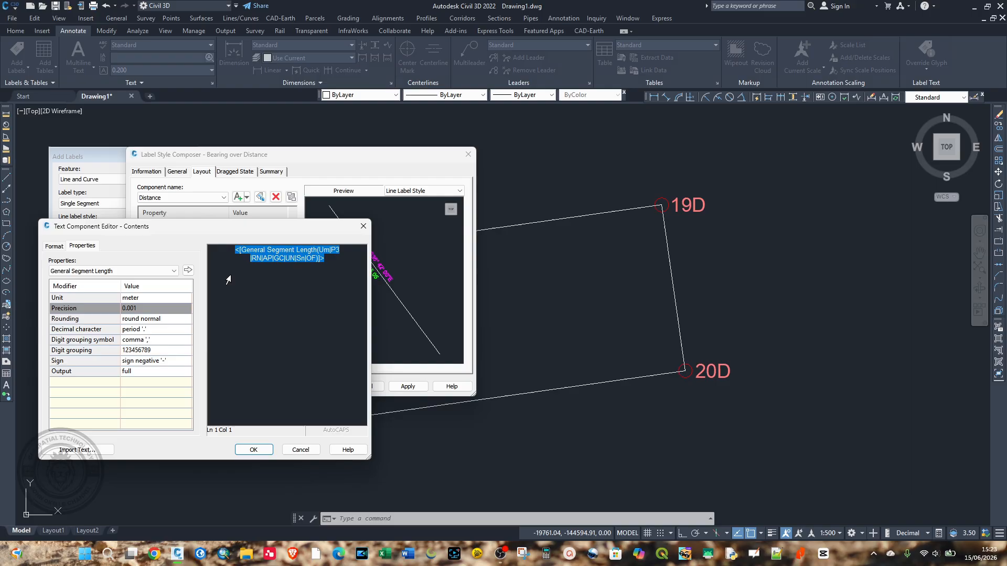
Step: Append the unit suffix "m" after the length expression, accept the contents, and save the label style
{"action": "left_click", "coordinate": [331, 261]}
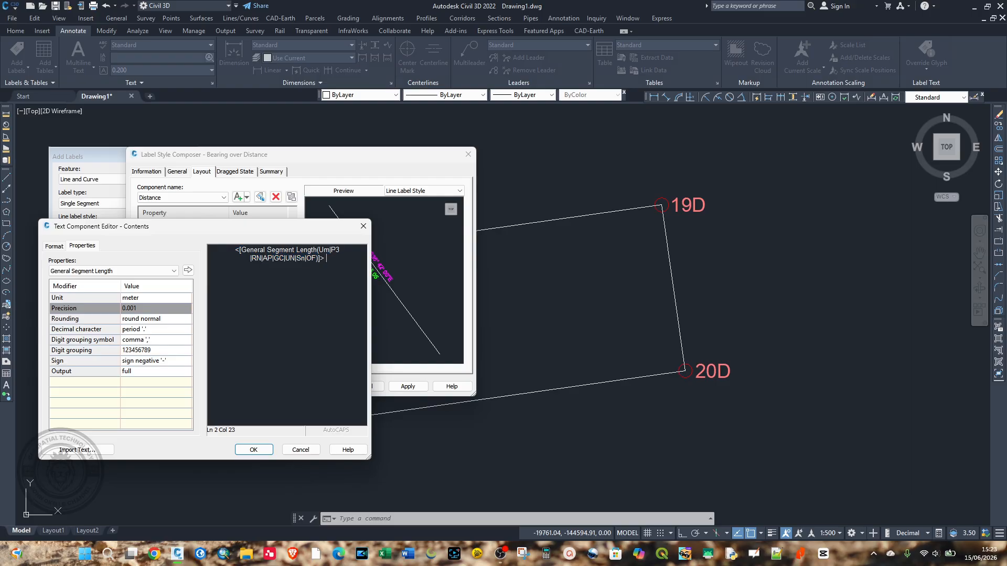
{"action": "type", "text": "m"}
{"action": "left_click", "coordinate": [257, 449]}
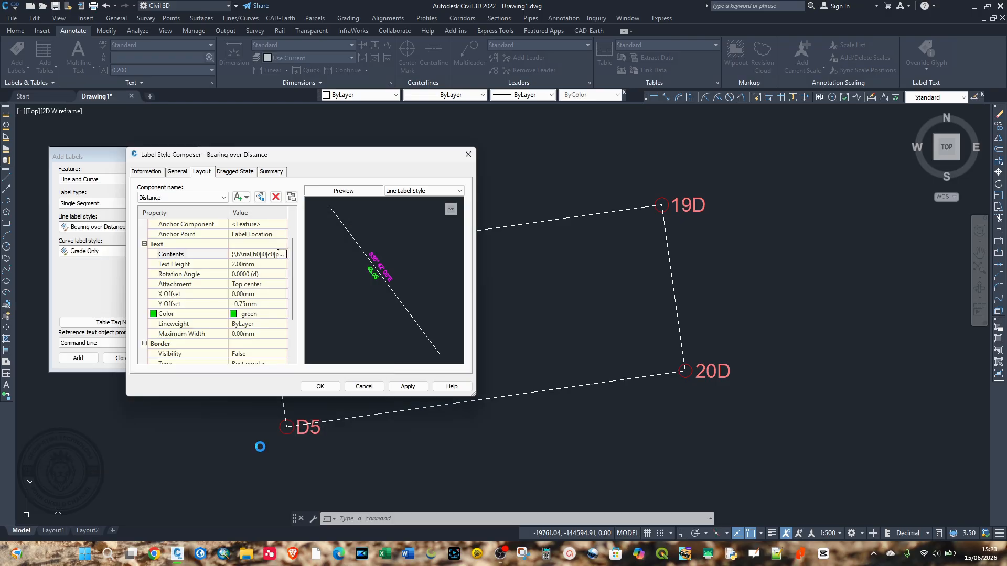
{"action": "left_click", "coordinate": [408, 386]}
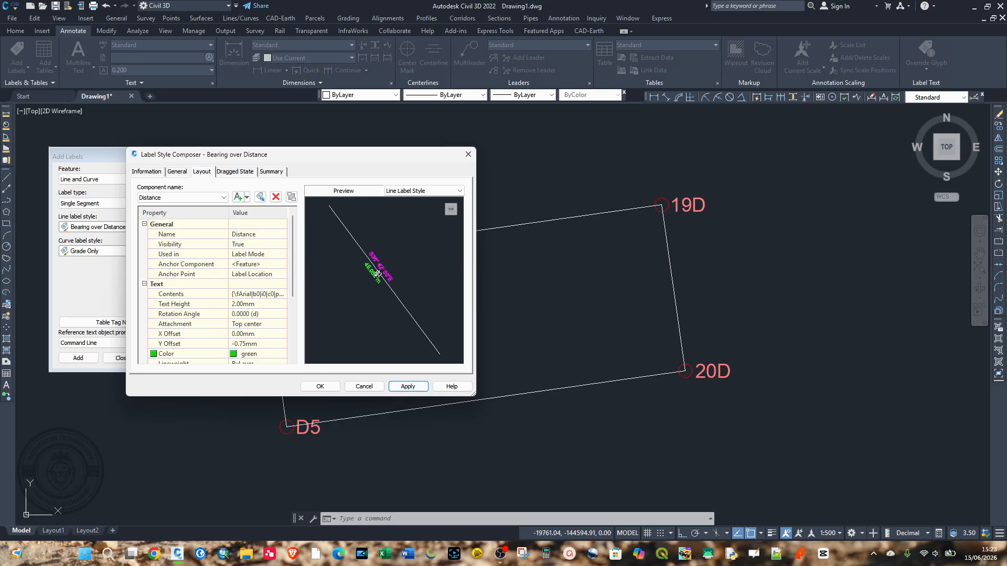
{"action": "left_click", "coordinate": [320, 386]}
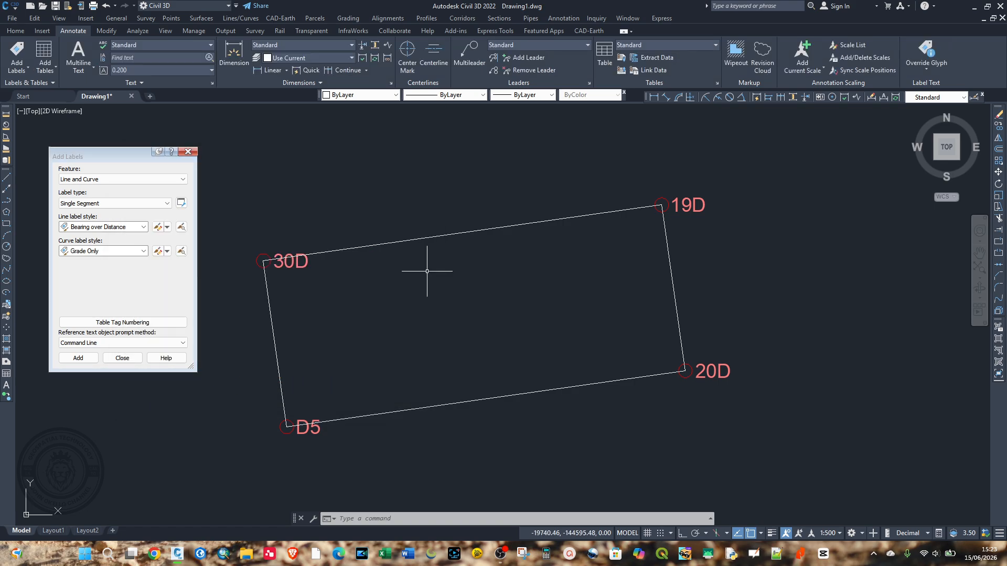
Step: Add single-segment Bearing over Distance labels to all four parcel boundary lines between 30D, 19D, 20D and D5
{"action": "left_click", "coordinate": [78, 358]}
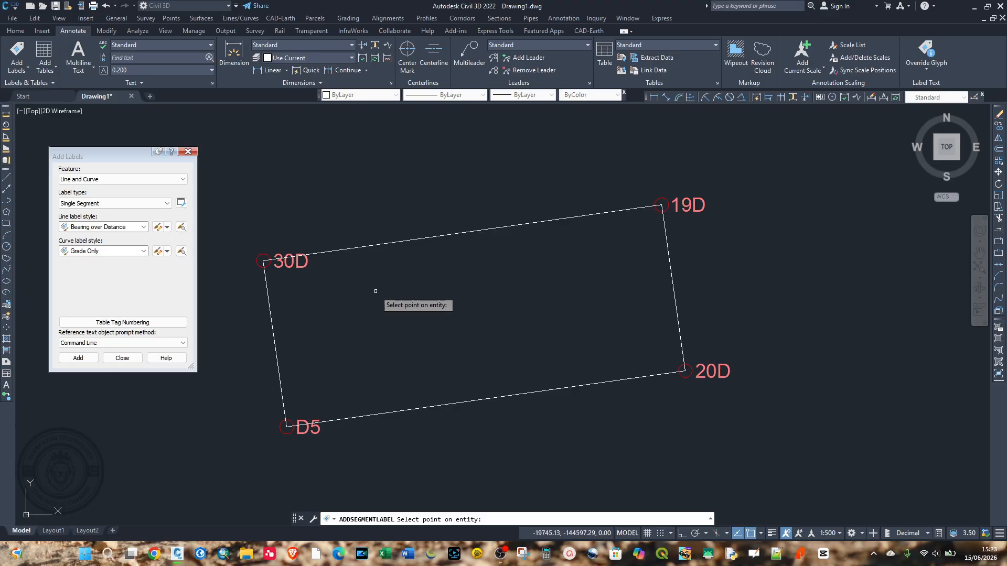
{"action": "left_click", "coordinate": [463, 236]}
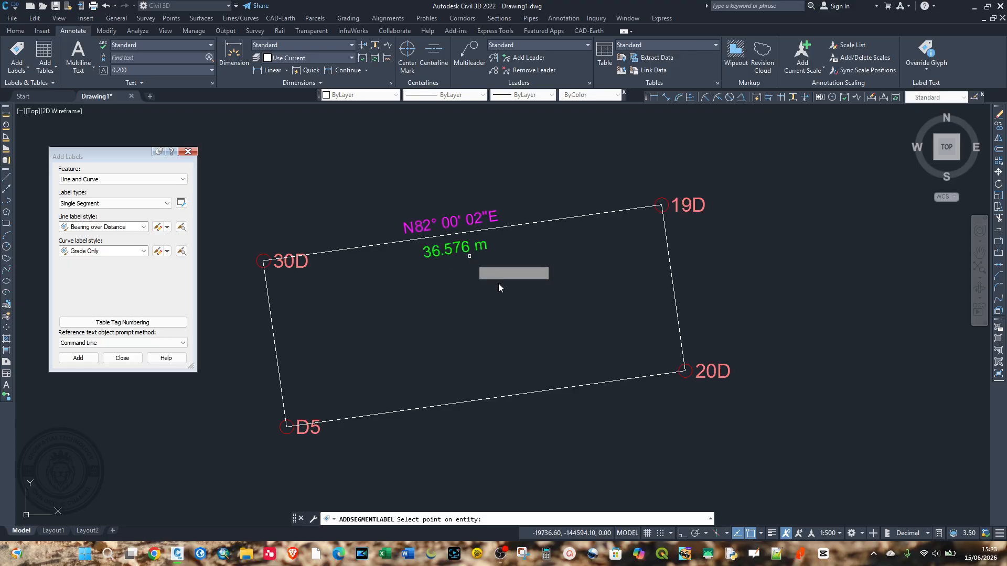
{"action": "left_click", "coordinate": [670, 282]}
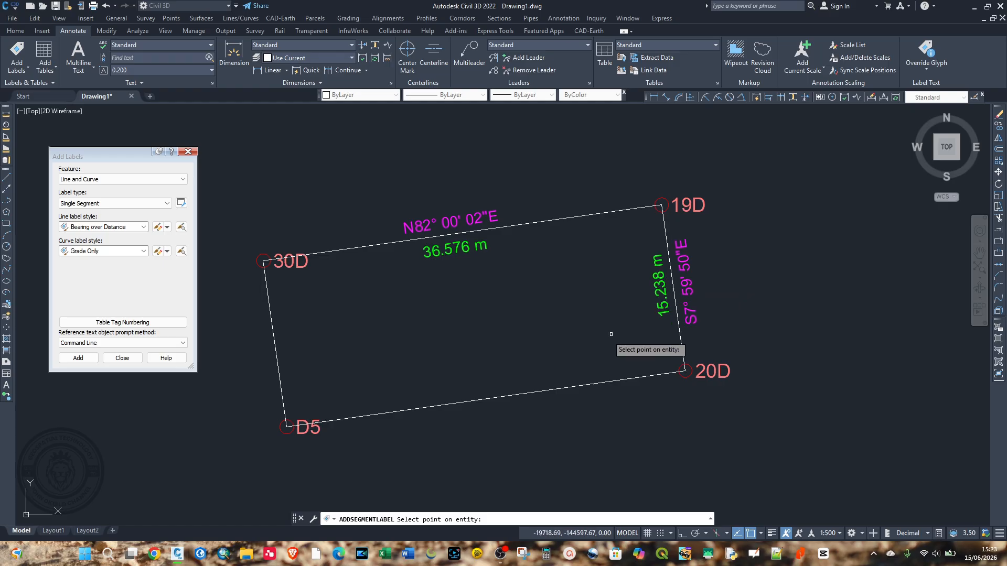
{"action": "left_click", "coordinate": [502, 395]}
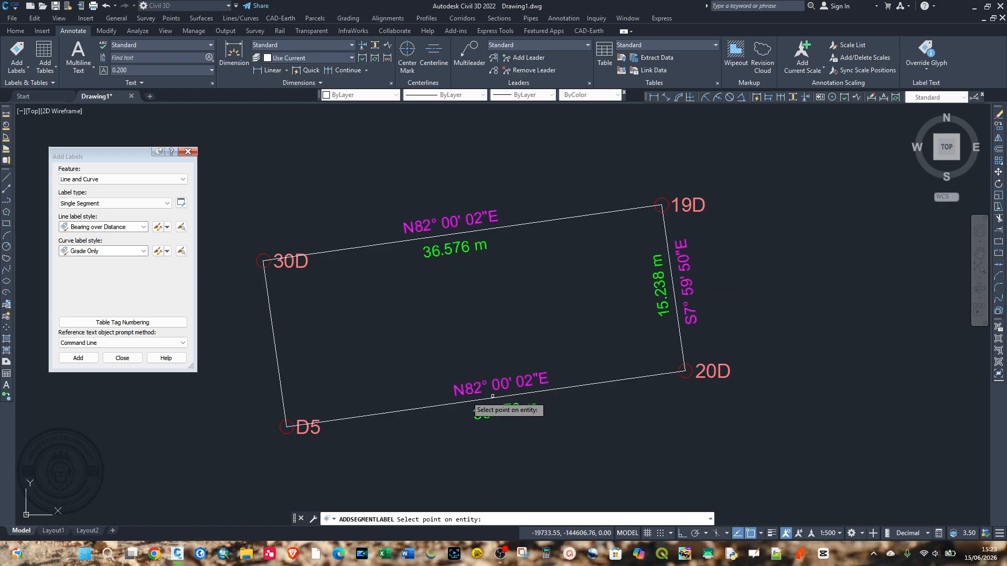
{"action": "left_click", "coordinate": [273, 350]}
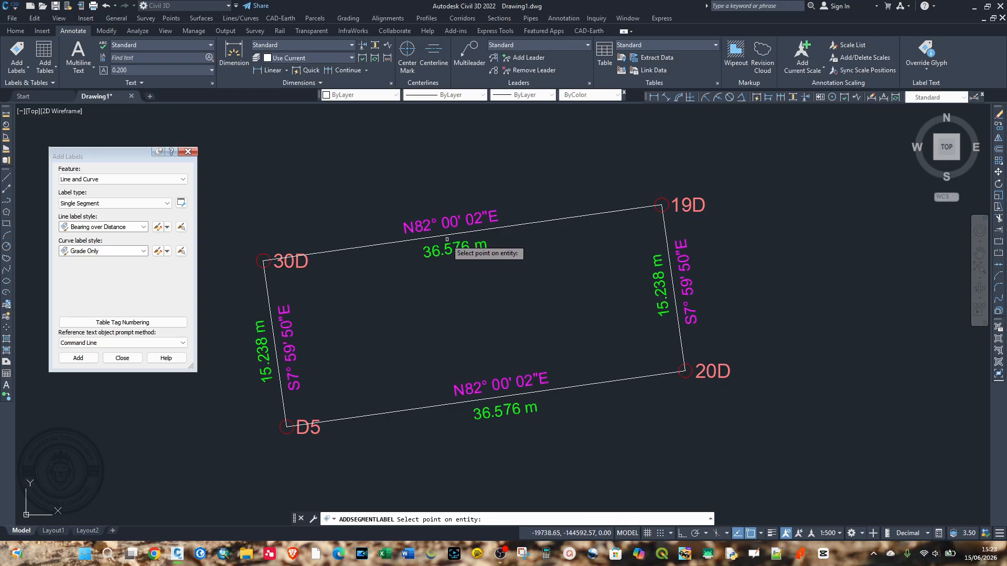
{"action": "scroll", "coordinate": [452, 247], "scroll_direction": "up", "scroll_amount": 4}
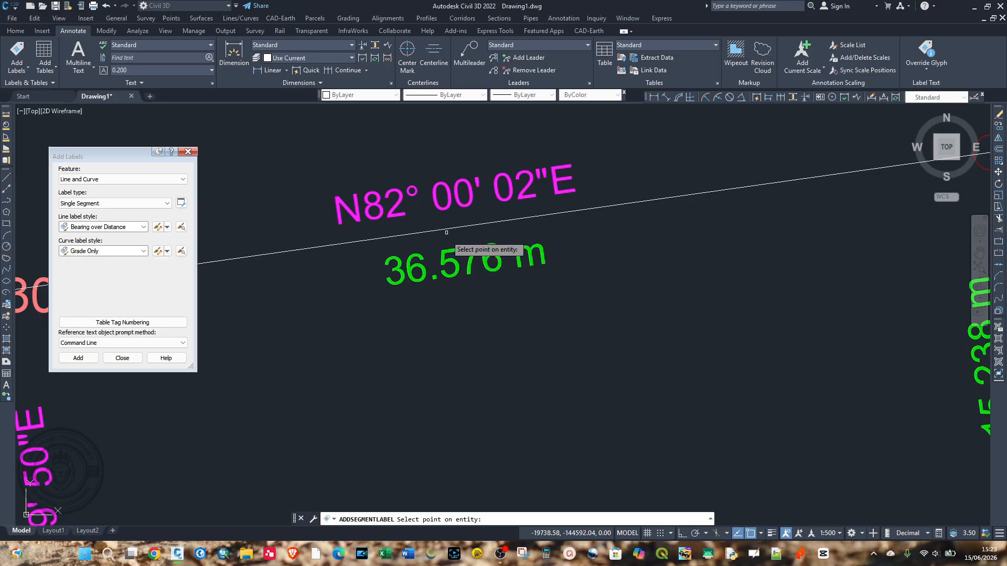
{"action": "scroll", "coordinate": [449, 247], "scroll_direction": "down", "scroll_amount": 2}
{"action": "scroll", "coordinate": [454, 246], "scroll_direction": "down", "scroll_amount": 2}
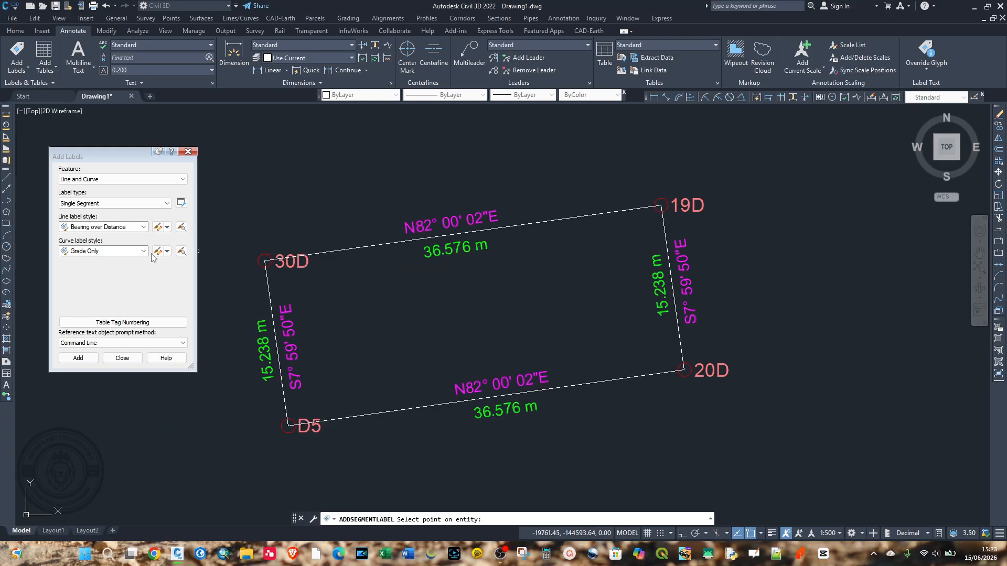
Step: Reopen the Bearing over Distance line label style for editing at the Bearing component's text properties
{"action": "left_click", "coordinate": [157, 228]}
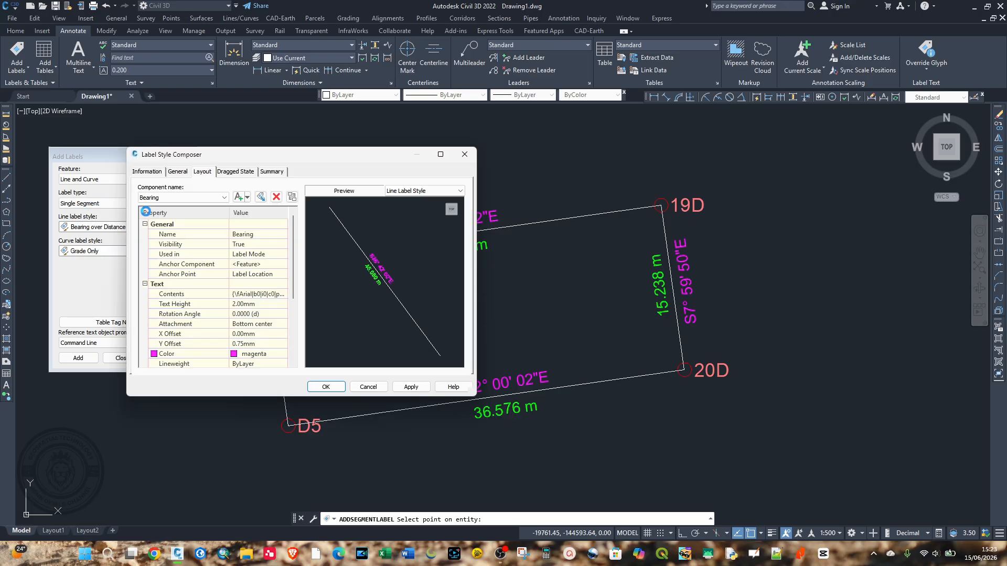
{"action": "left_click_drag", "start_coordinate": [307, 163], "coordinate": [415, 176]}
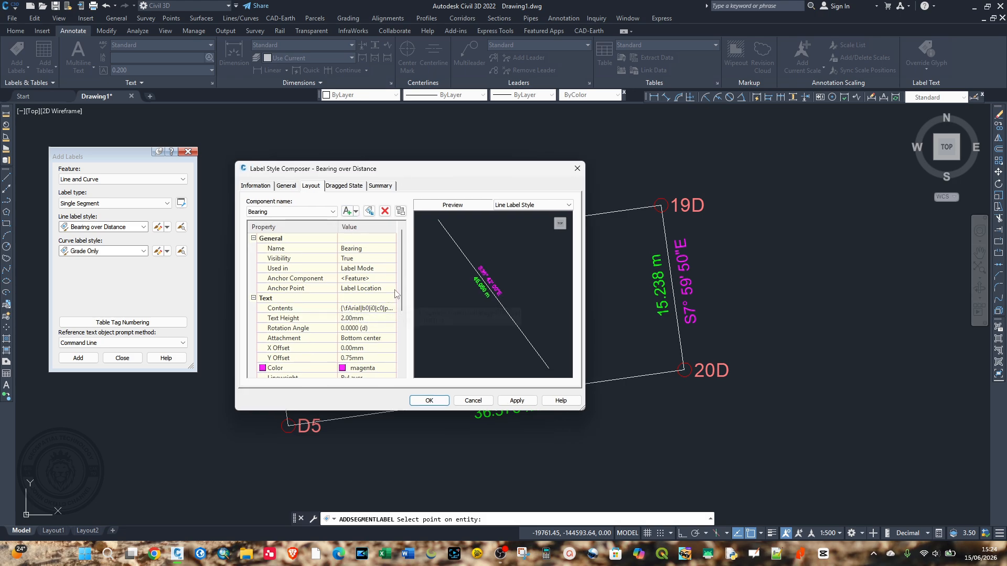
{"action": "left_click", "coordinate": [306, 211]}
{"action": "left_click", "coordinate": [307, 214]}
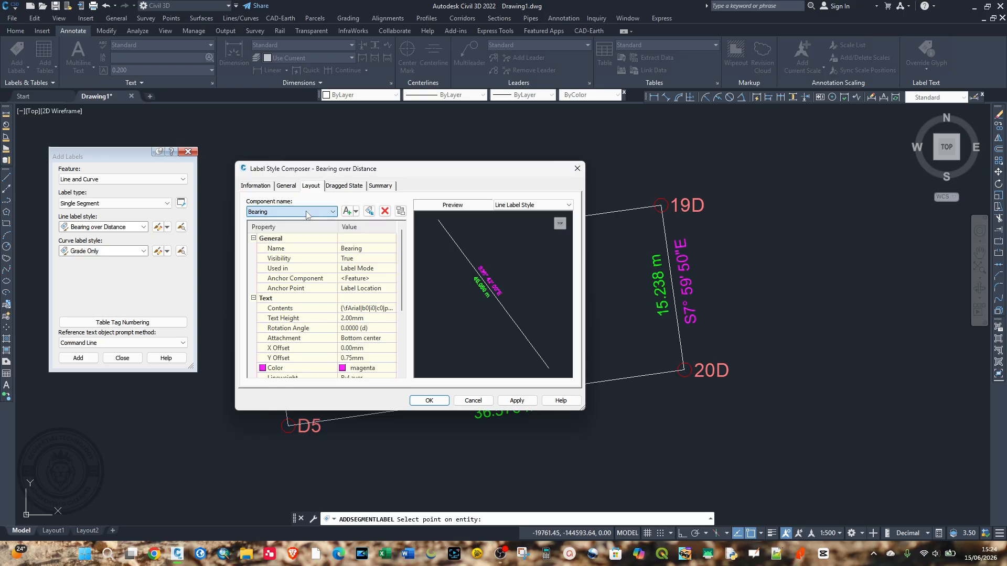
{"action": "left_click_drag", "start_coordinate": [400, 254], "coordinate": [403, 283]}
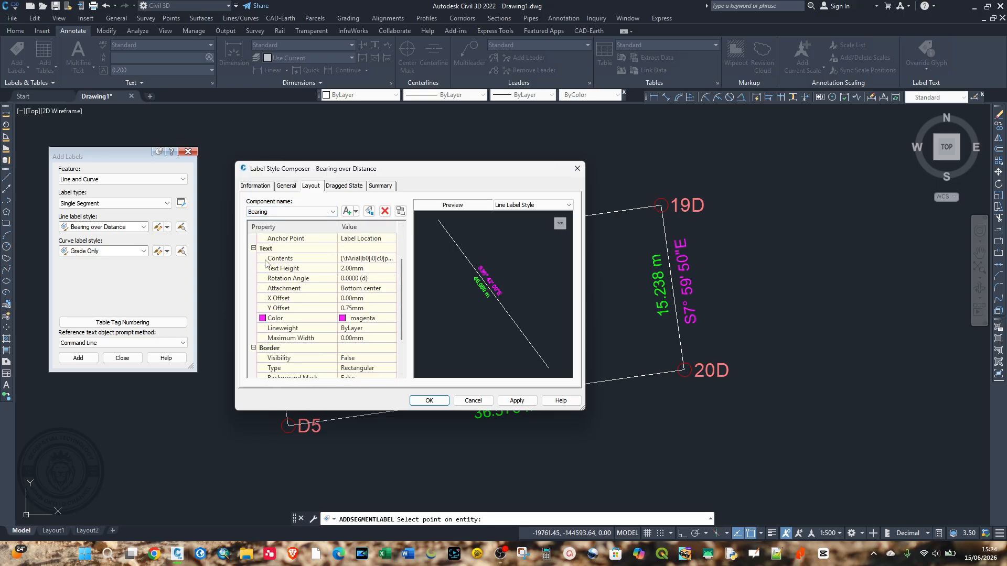
{"action": "left_click", "coordinate": [353, 308]}
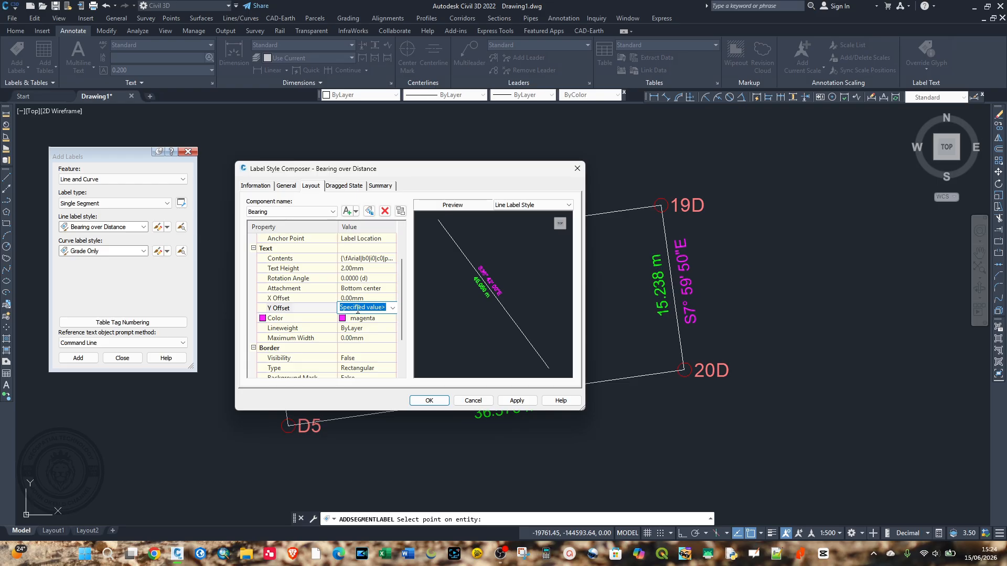
{"action": "type", "text": "0.75"}
{"action": "key", "text": "Return"}
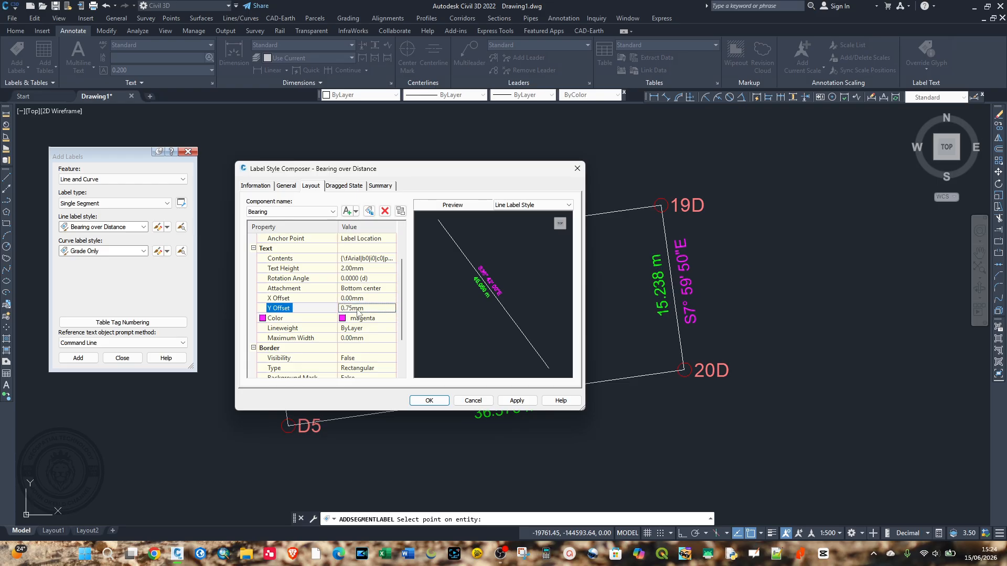
Step: Set the Bearing component's text Y offset to 0.2 mm
{"action": "left_click", "coordinate": [356, 309]}
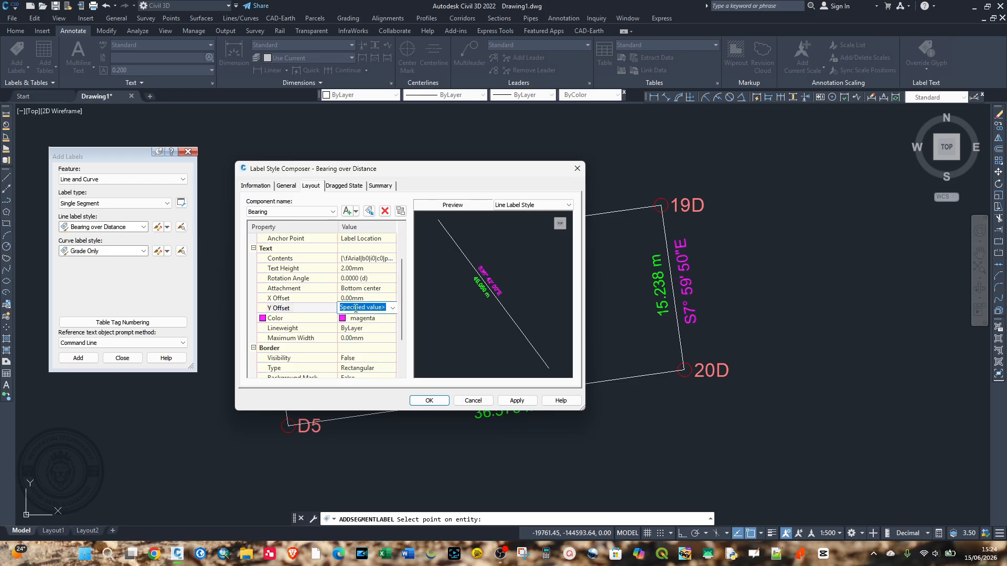
{"action": "type", "text": "0.2"}
{"action": "key", "text": "Return"}
{"action": "left_click_drag", "start_coordinate": [403, 296], "coordinate": [404, 325]}
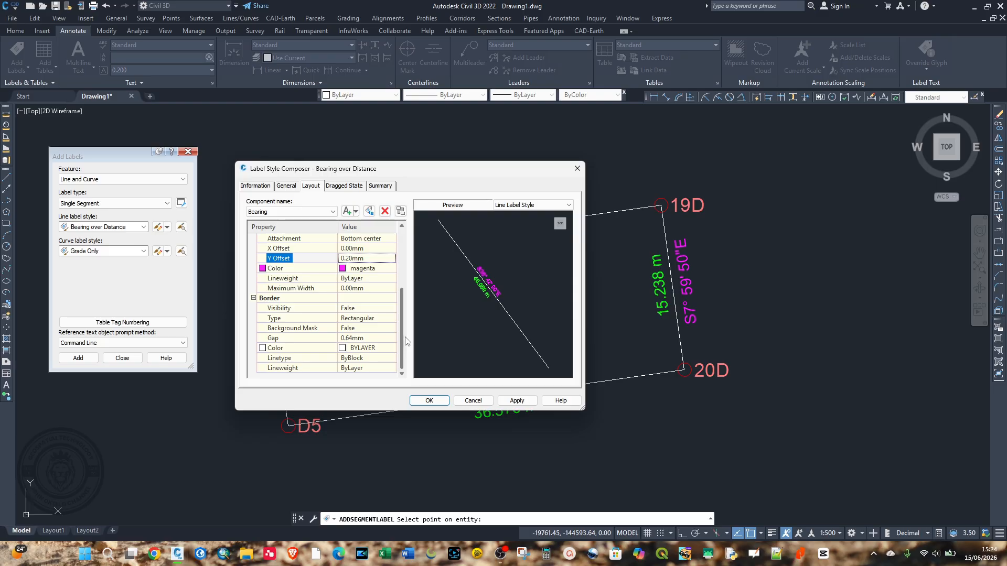
Step: Set the Bearing component's border gap to 0.2 mm and apply the change
{"action": "left_click", "coordinate": [353, 340]}
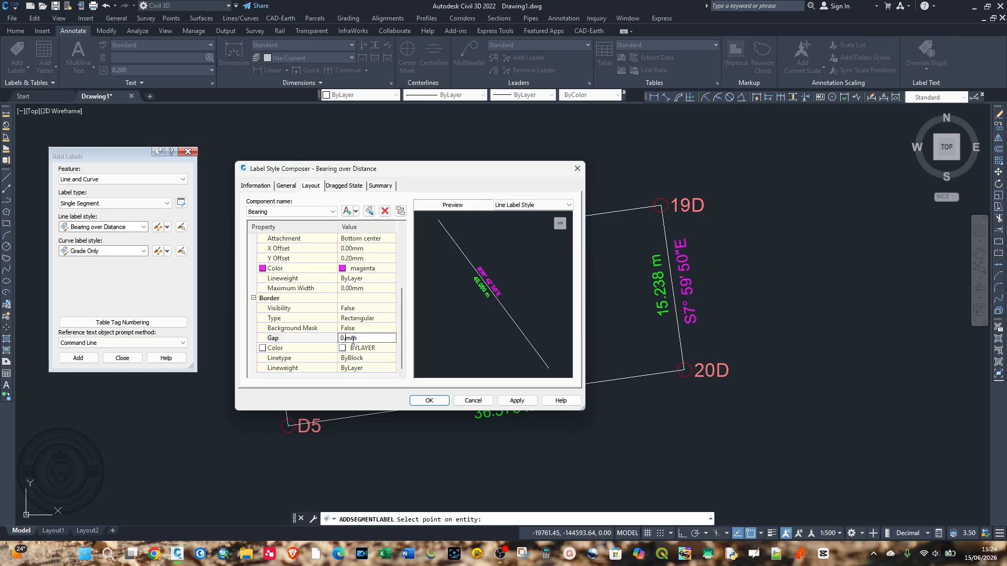
{"action": "type", "text": "2"}
{"action": "key", "text": "Return"}
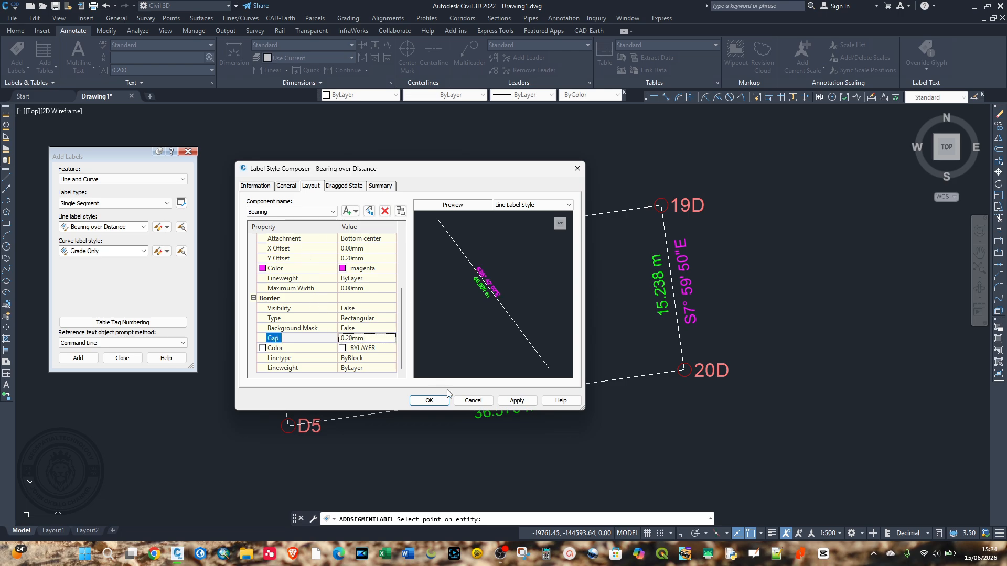
{"action": "left_click", "coordinate": [516, 400]}
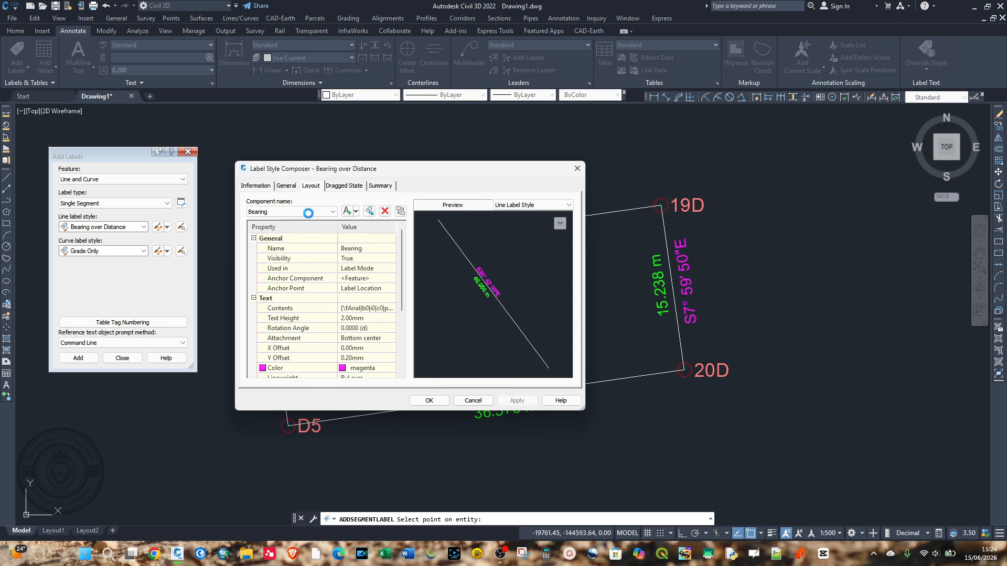
Step: Switch to the Distance component and set its text Y offset to -0.2 mm
{"action": "left_click", "coordinate": [309, 213]}
{"action": "left_click", "coordinate": [284, 221]}
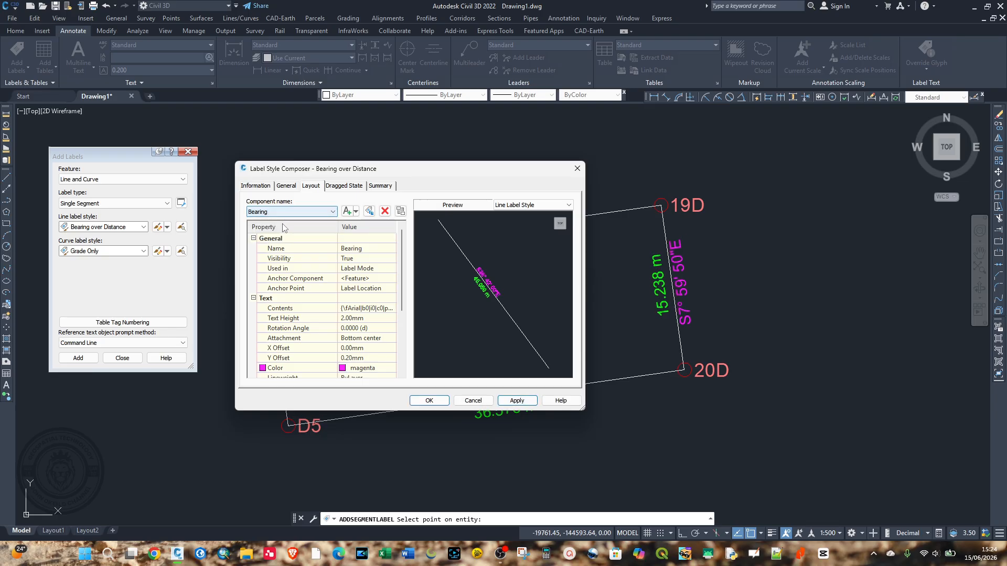
{"action": "left_click", "coordinate": [283, 212]}
{"action": "left_click", "coordinate": [272, 227]}
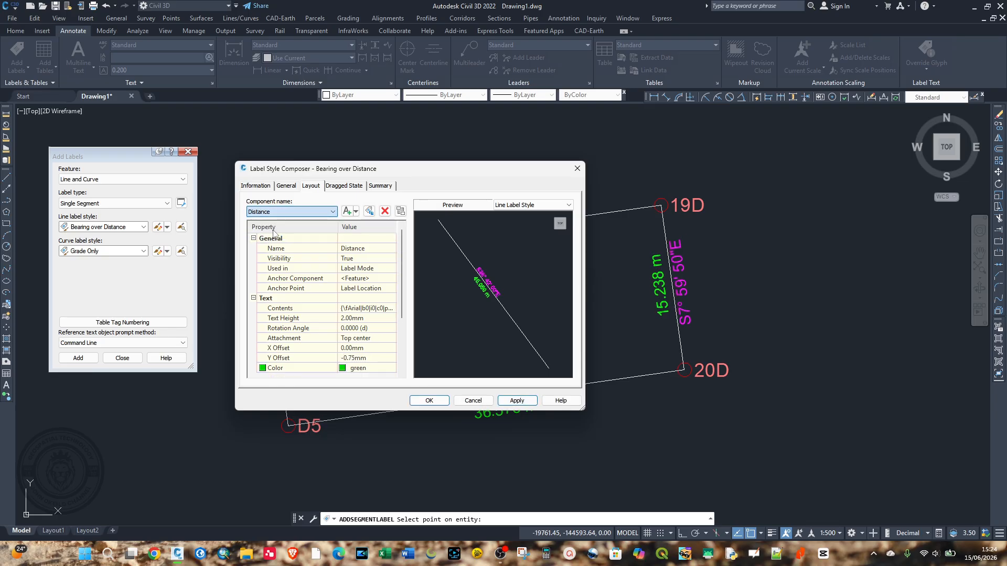
{"action": "left_click", "coordinate": [356, 357]}
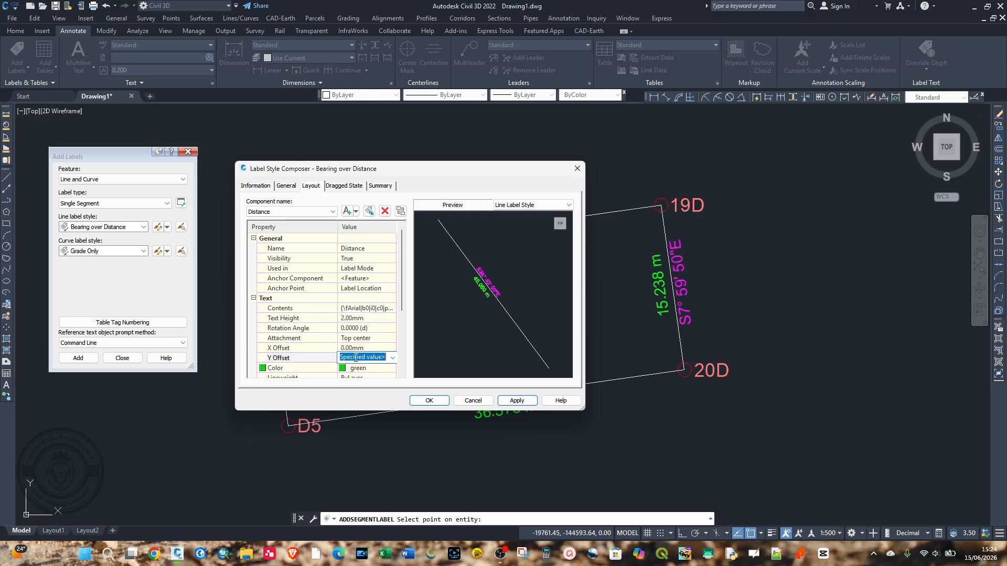
{"action": "type", "text": "-0.2"}
{"action": "key", "text": "Return"}
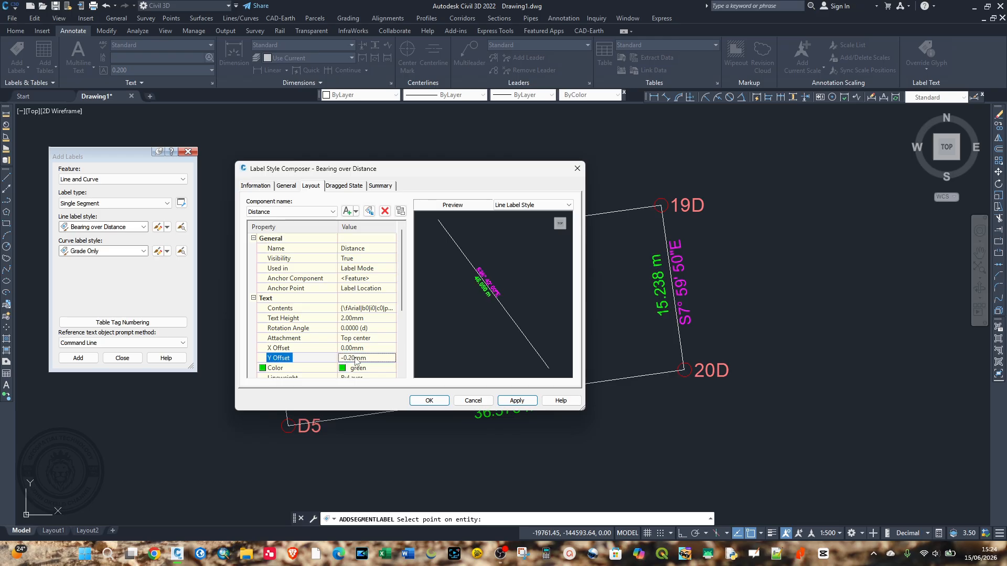
Step: Set the Distance component's border gap to 0.2 mm, then apply and save the label style
{"action": "scroll", "coordinate": [404, 330], "scroll_direction": "down", "scroll_amount": 2}
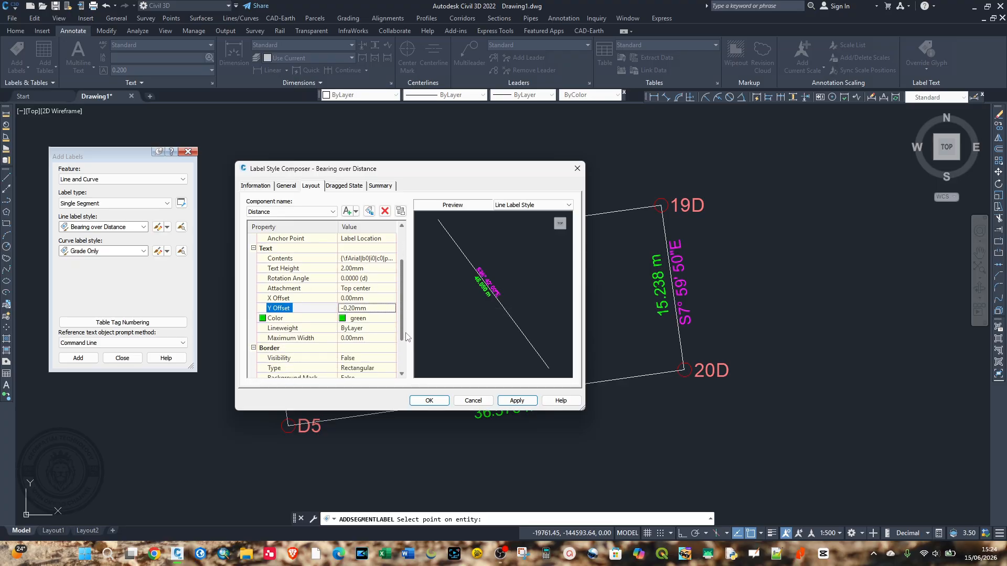
{"action": "scroll", "coordinate": [407, 337], "scroll_direction": "down", "scroll_amount": 1}
{"action": "left_click", "coordinate": [354, 358]}
{"action": "left_click", "coordinate": [354, 357]}
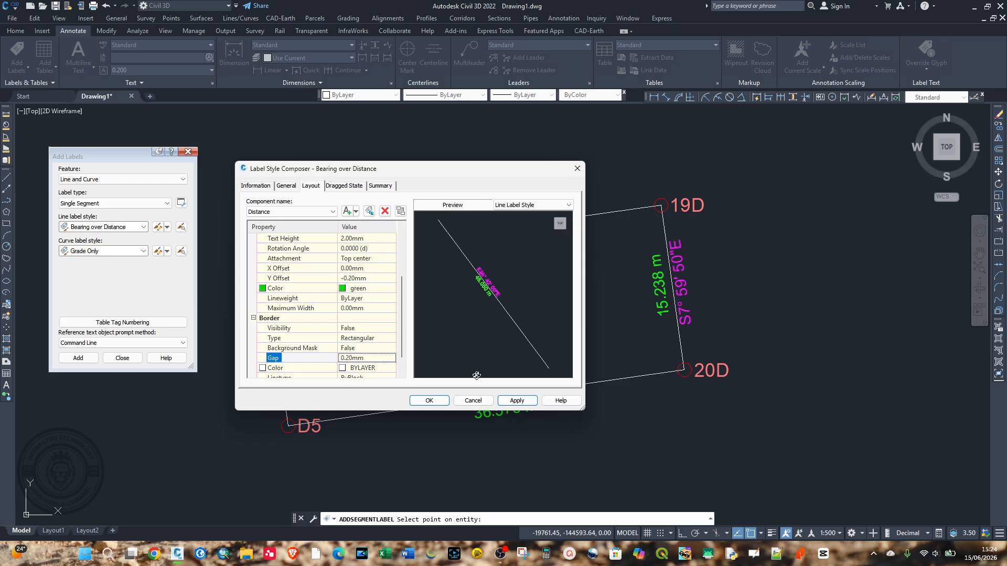
{"action": "left_click", "coordinate": [517, 401]}
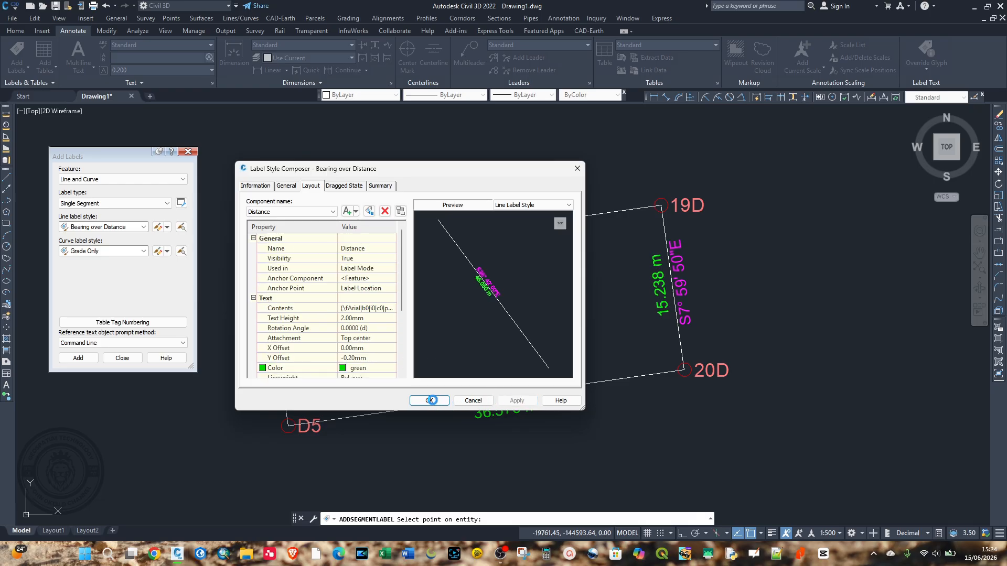
{"action": "left_click", "coordinate": [431, 400]}
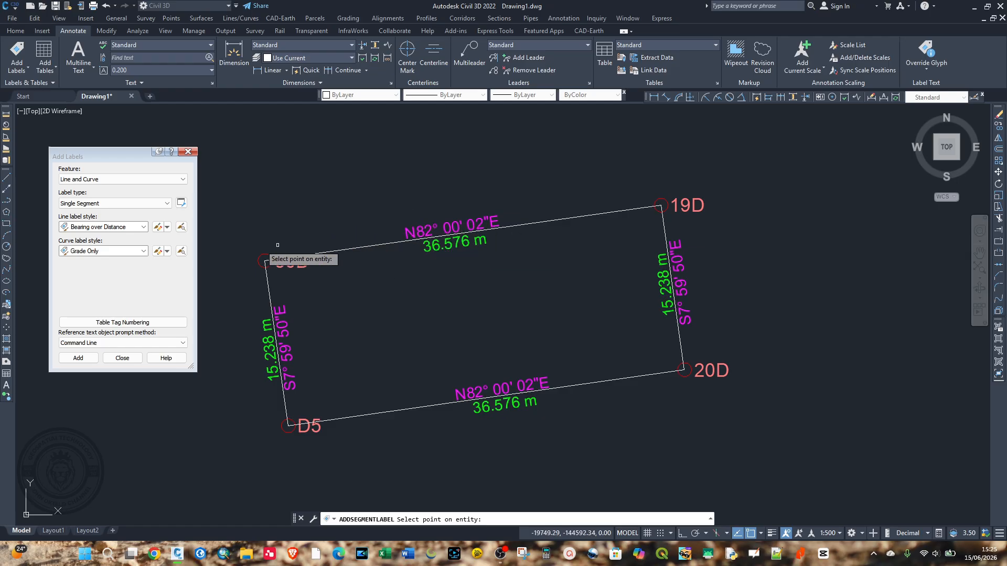
Step: Restart line and curve labelling, reopen the Bearing over Distance style, and apply a 1 mm text height to its Bearing component
{"action": "left_click", "coordinate": [188, 152]}
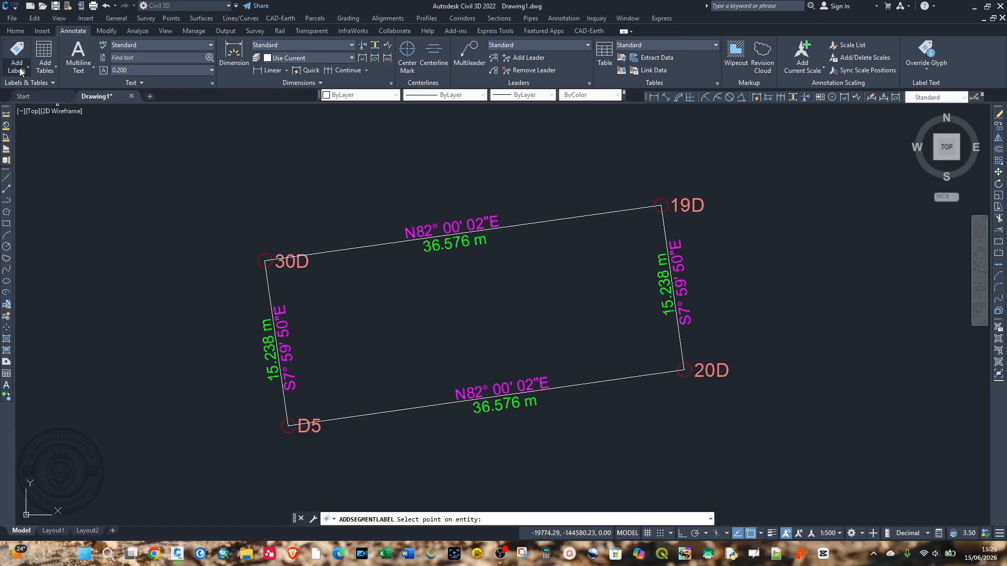
{"action": "left_click", "coordinate": [17, 69]}
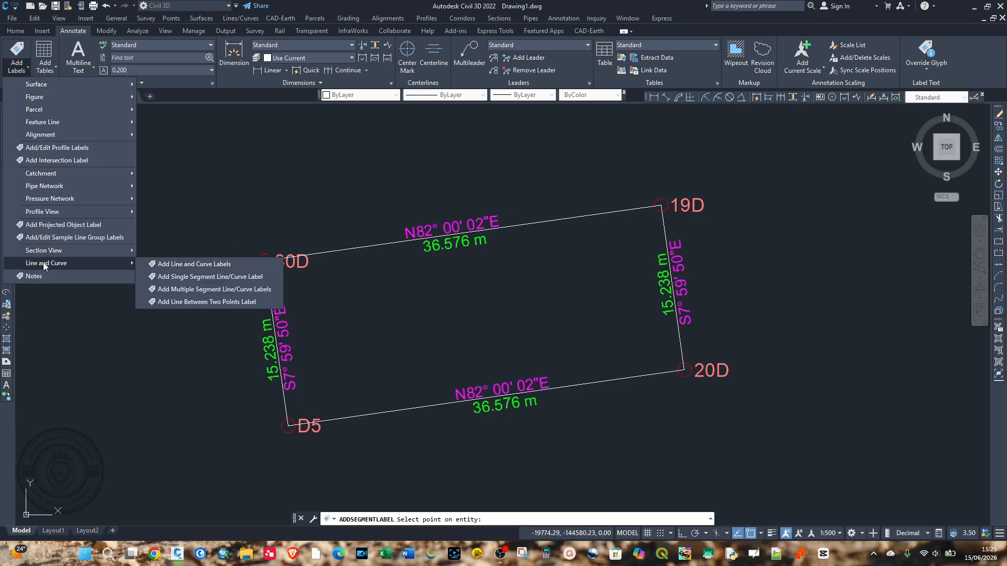
{"action": "left_click", "coordinate": [169, 268]}
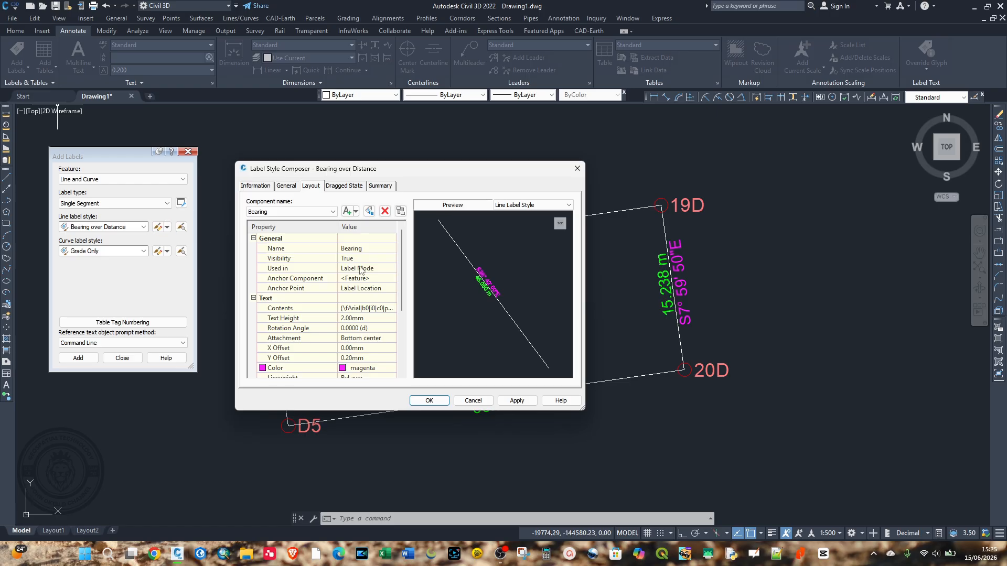
{"action": "left_click", "coordinate": [353, 318]}
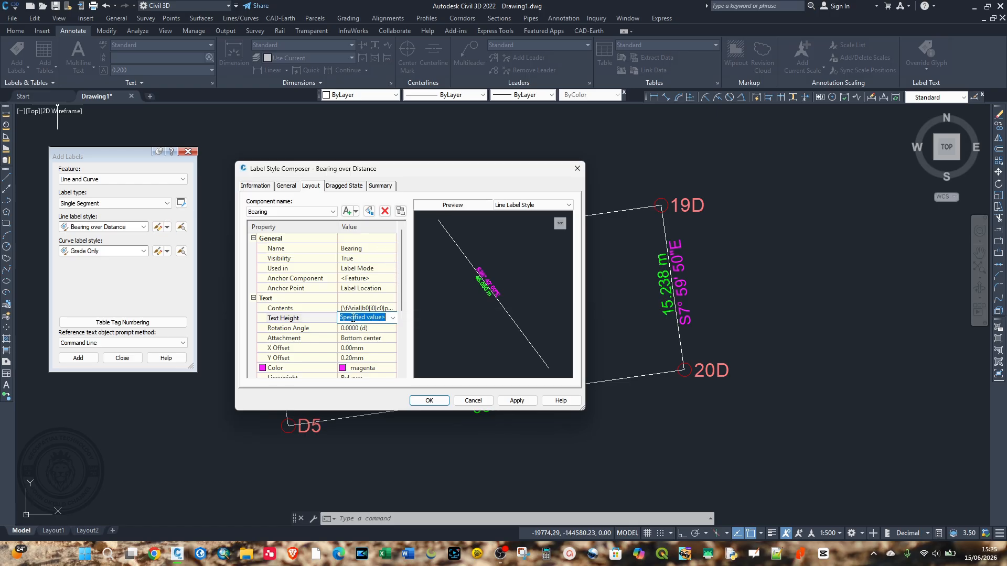
{"action": "type", "text": "1"}
{"action": "key", "text": "Return"}
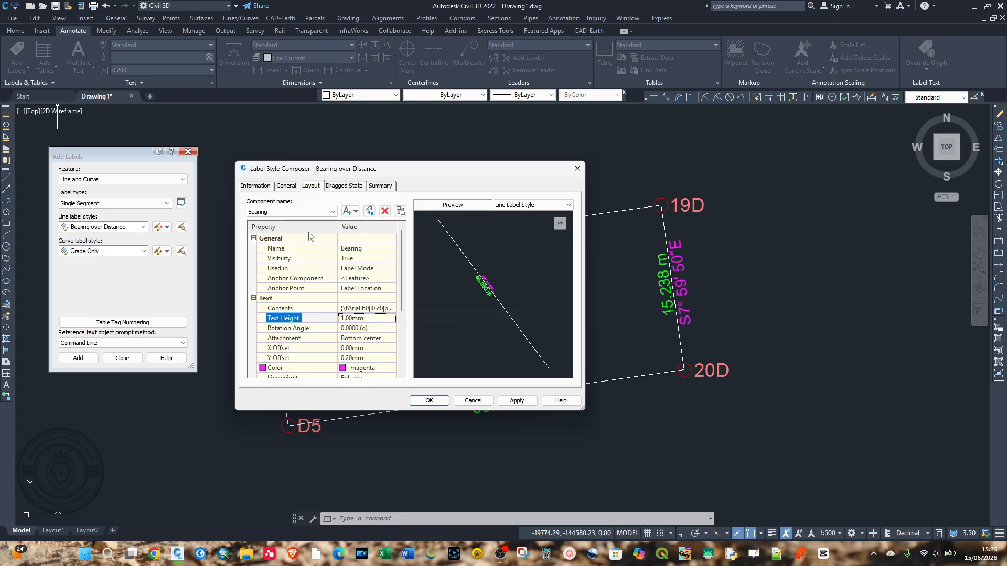
{"action": "left_click", "coordinate": [517, 400]}
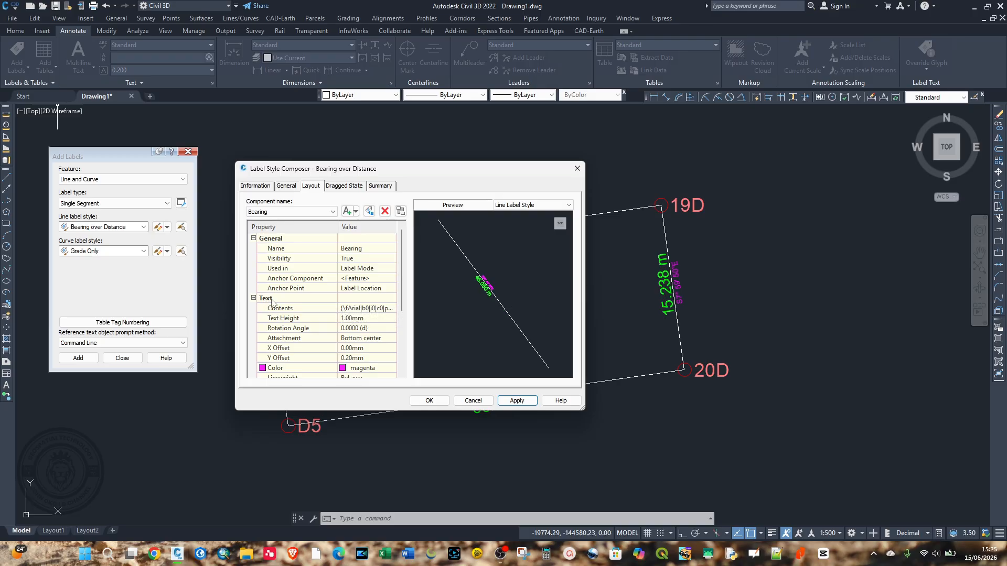
Step: Open the Bearing component's contents, select the General Segment Direction expression, and set its measurement type to North Azimuth
{"action": "left_click", "coordinate": [367, 308]}
{"action": "left_click", "coordinate": [390, 308]}
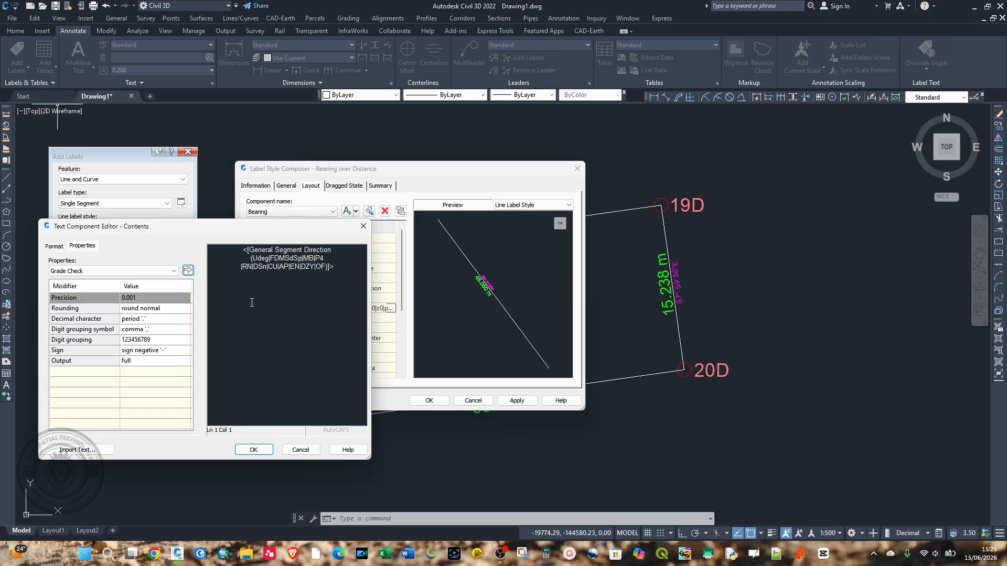
{"action": "left_click_drag", "start_coordinate": [339, 271], "coordinate": [243, 250]}
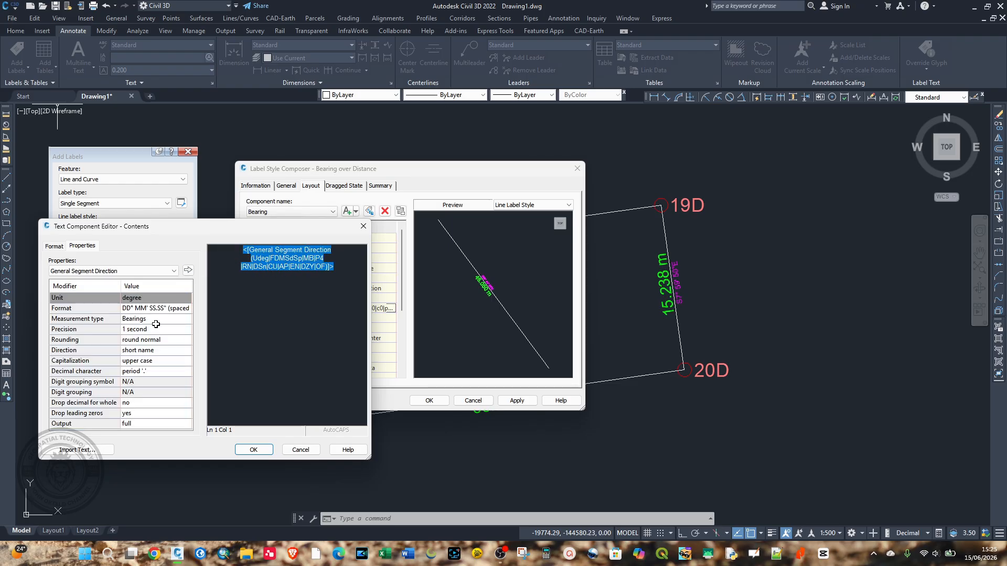
{"action": "left_click", "coordinate": [152, 320]}
{"action": "left_click", "coordinate": [154, 318]}
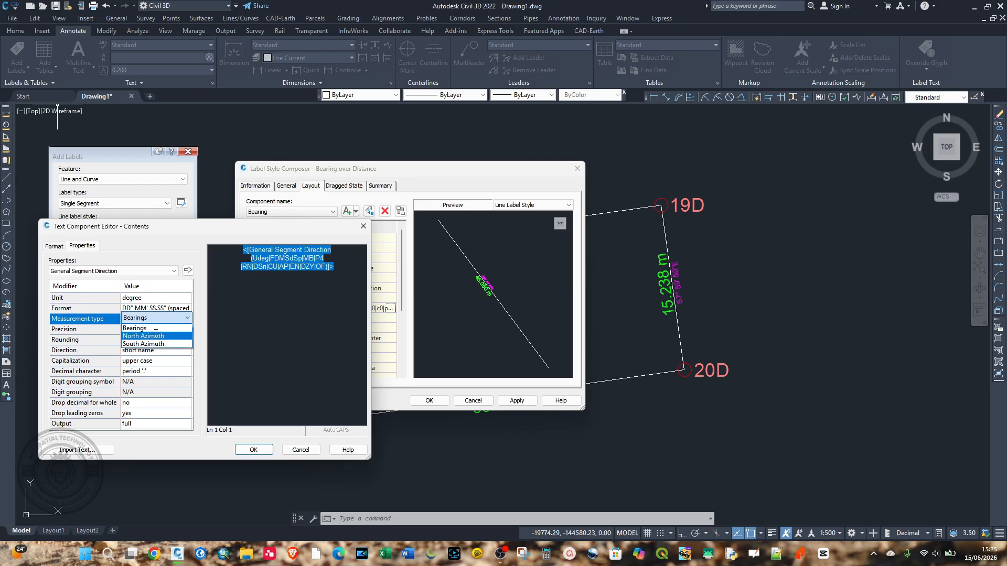
{"action": "left_click", "coordinate": [155, 336]}
Step: Choose 1 second precision, update the direction expression in the contents, accept it, and apply the style change
{"action": "left_click", "coordinate": [152, 330]}
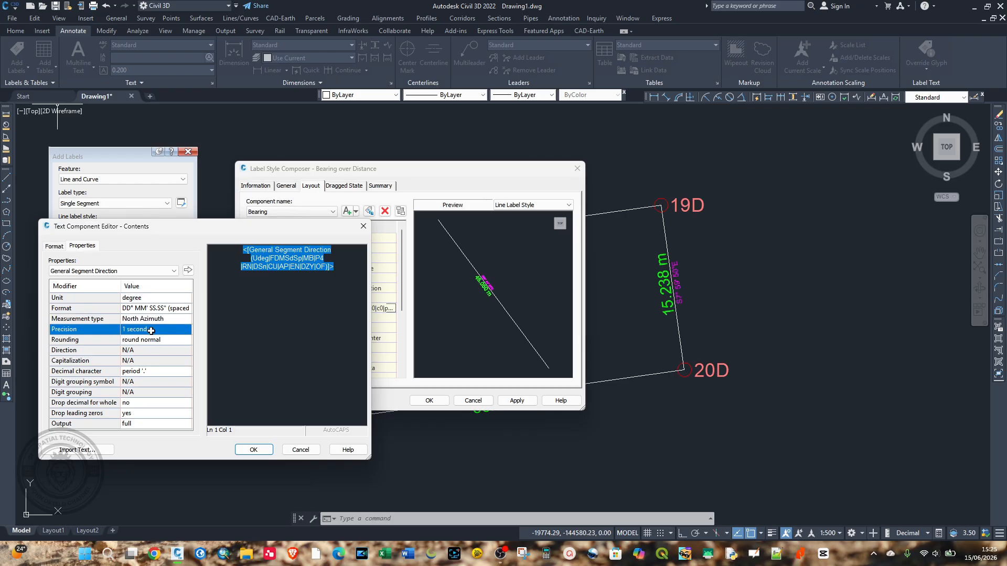
{"action": "left_click", "coordinate": [151, 331]}
{"action": "left_click", "coordinate": [151, 328]}
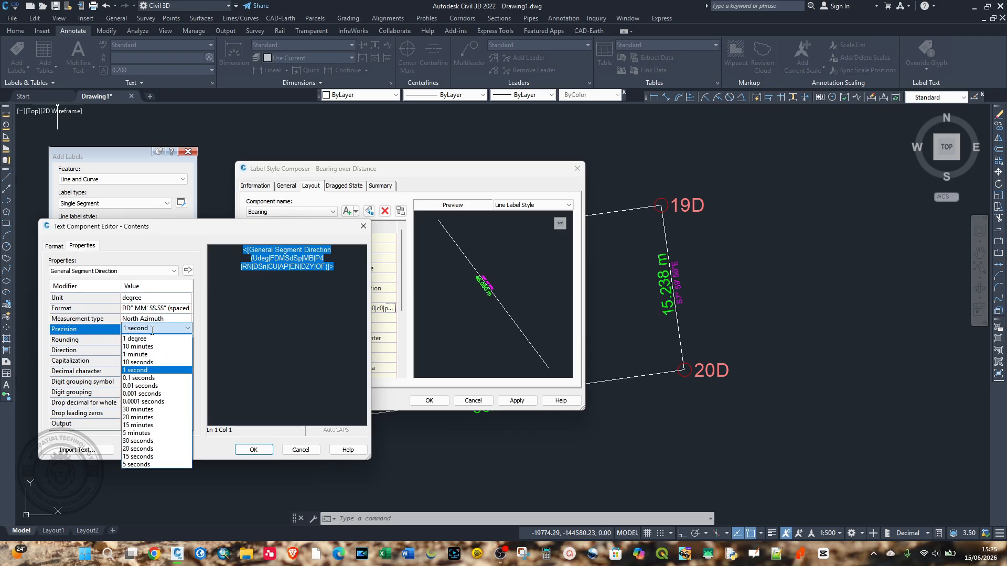
{"action": "left_click", "coordinate": [143, 371]}
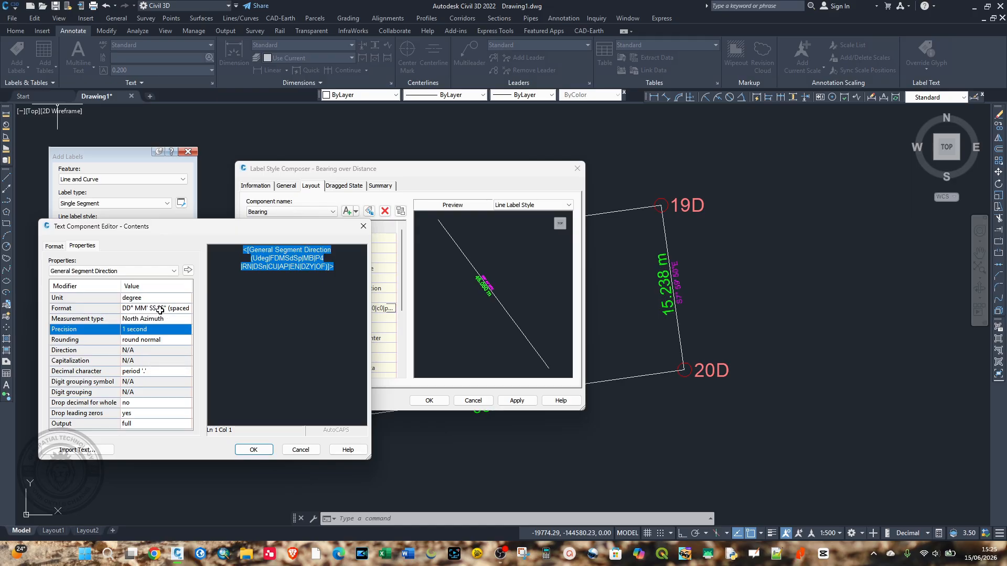
{"action": "left_click", "coordinate": [188, 271]}
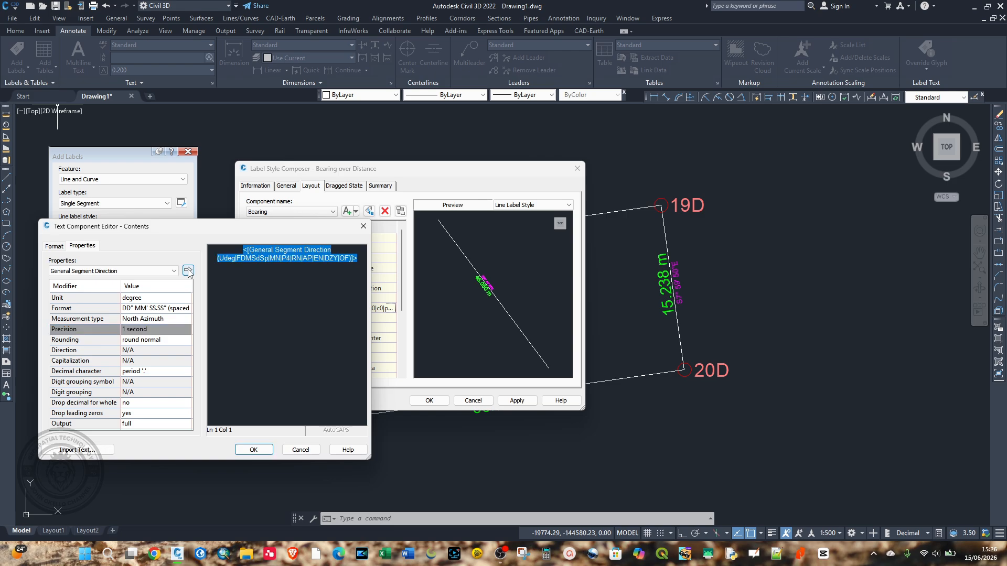
{"action": "left_click", "coordinate": [253, 449]}
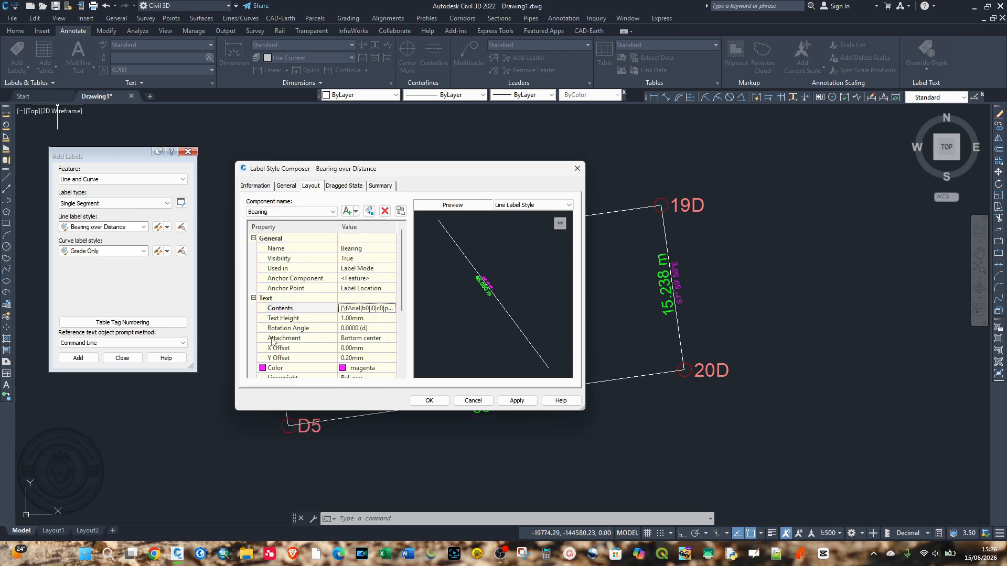
{"action": "left_click", "coordinate": [516, 400]}
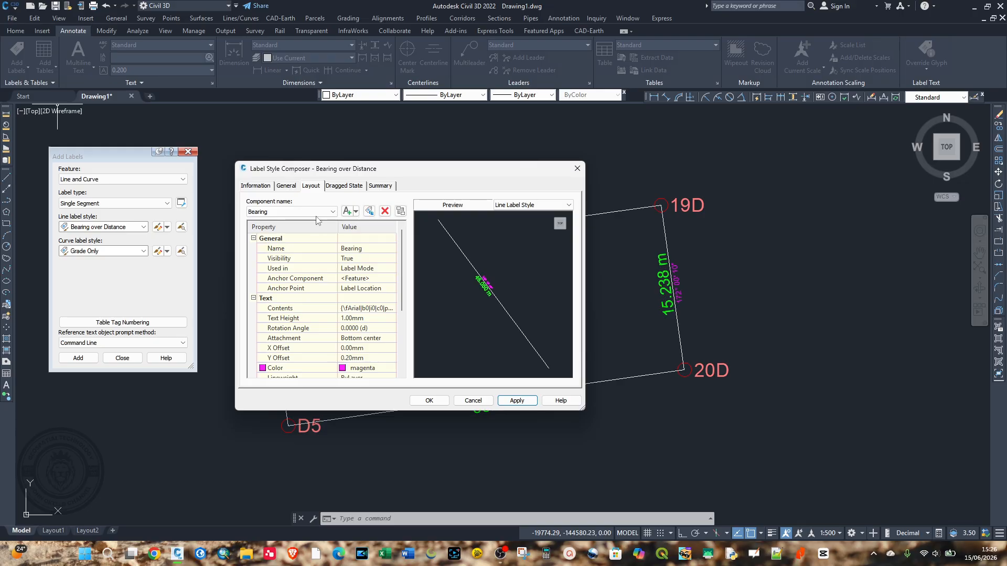
Step: Switch to the Distance component and set its text height to 1 mm
{"action": "left_click", "coordinate": [317, 211]}
{"action": "left_click", "coordinate": [292, 231]}
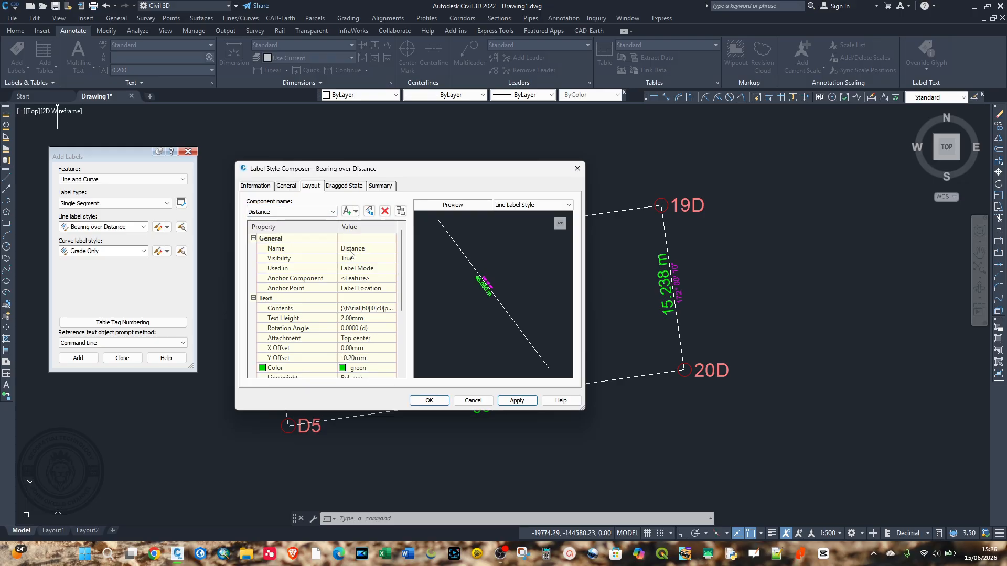
{"action": "left_click", "coordinate": [355, 318]}
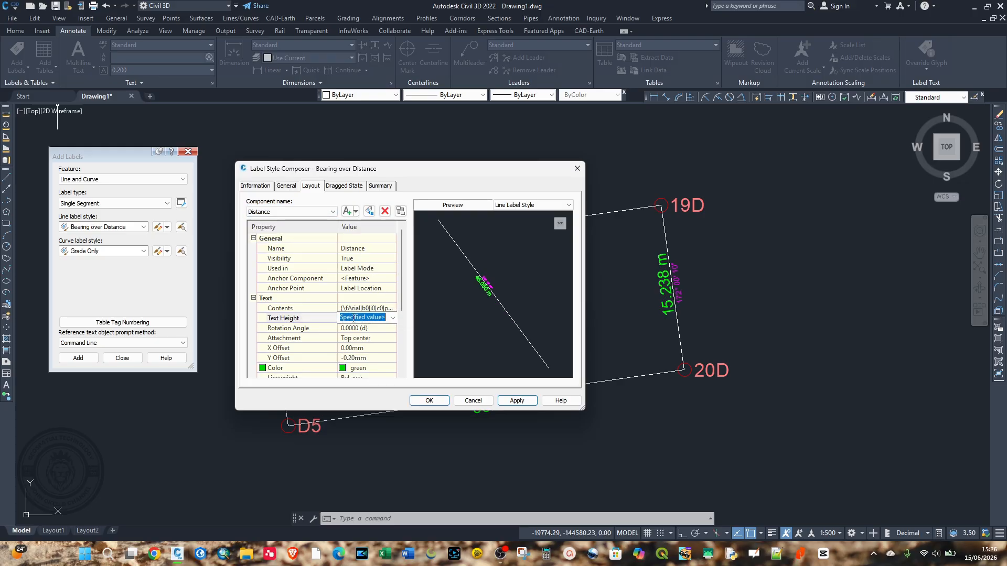
{"action": "type", "text": "1.00mm"}
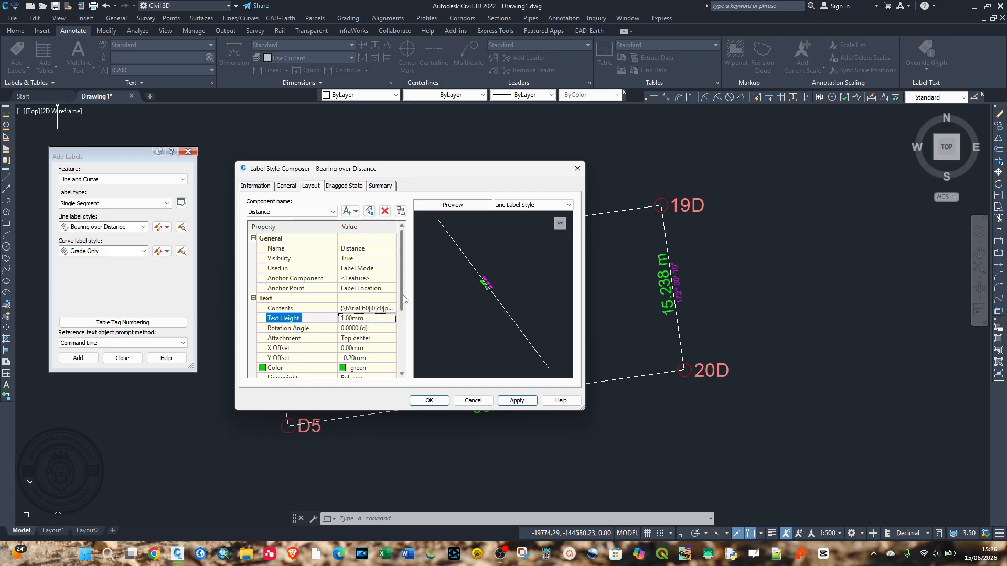
{"action": "left_click_drag", "start_coordinate": [404, 299], "coordinate": [404, 343]}
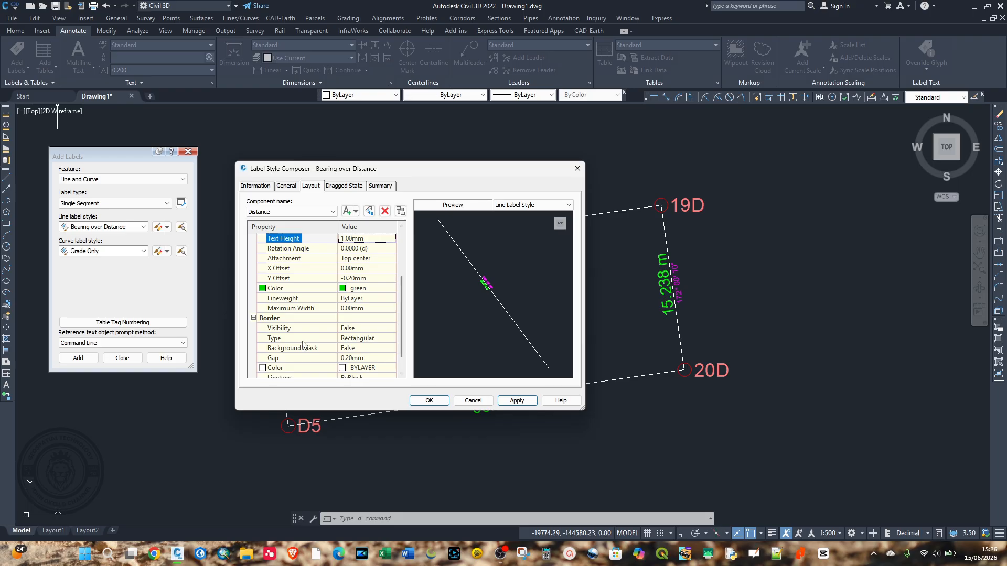
{"action": "left_click", "coordinate": [358, 348]}
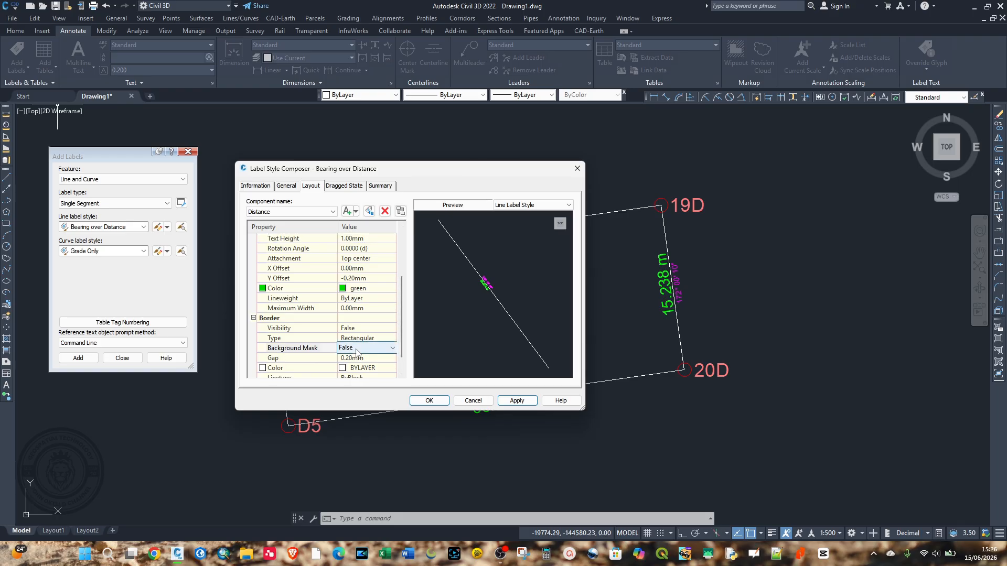
{"action": "left_click", "coordinate": [357, 348]}
{"action": "left_click", "coordinate": [354, 359]}
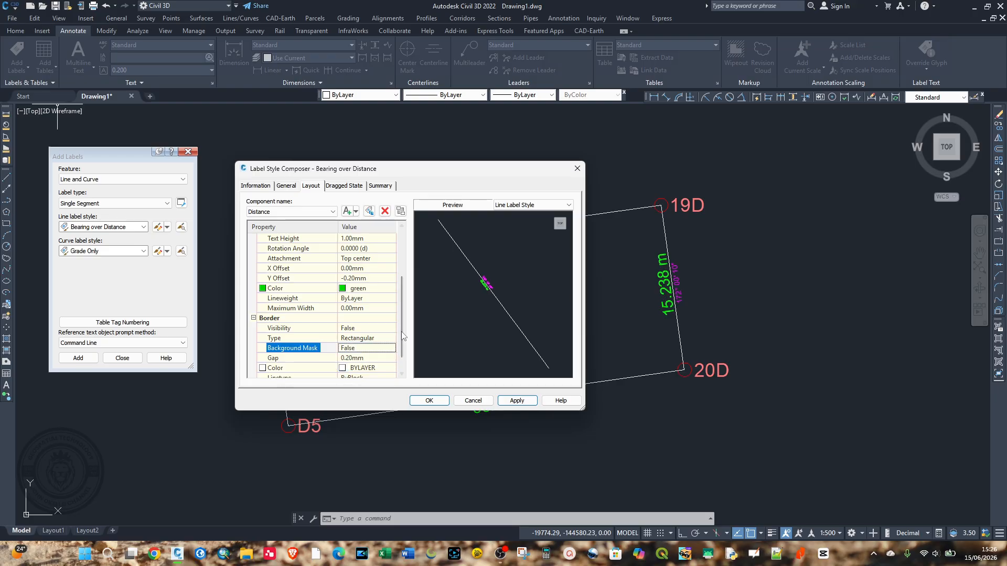
{"action": "left_click_drag", "start_coordinate": [404, 333], "coordinate": [407, 275]}
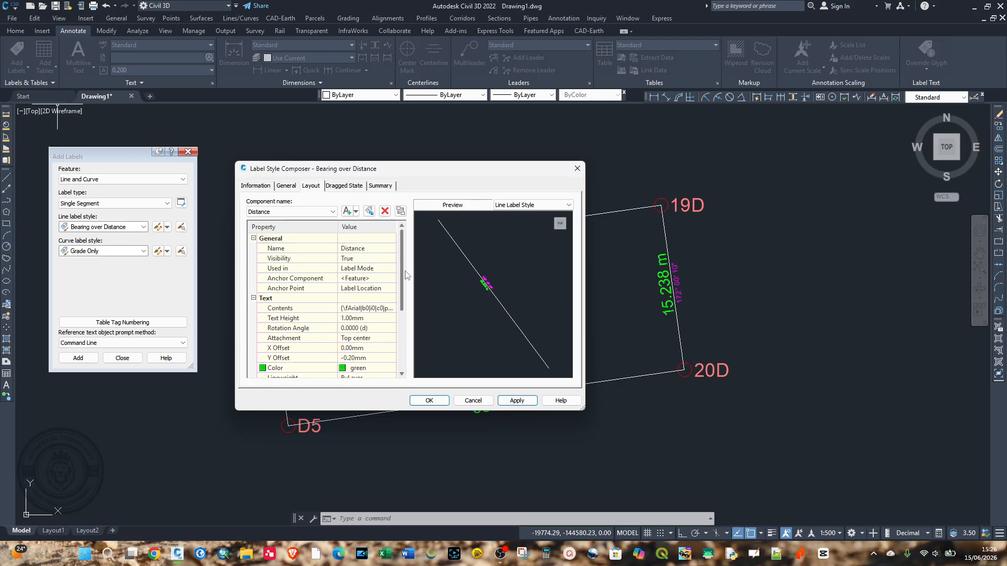
Step: Open the Distance component's contents, select the whole General Segment Length expression, and set its precision to 0.01
{"action": "left_click", "coordinate": [365, 308]}
{"action": "left_click", "coordinate": [391, 308]}
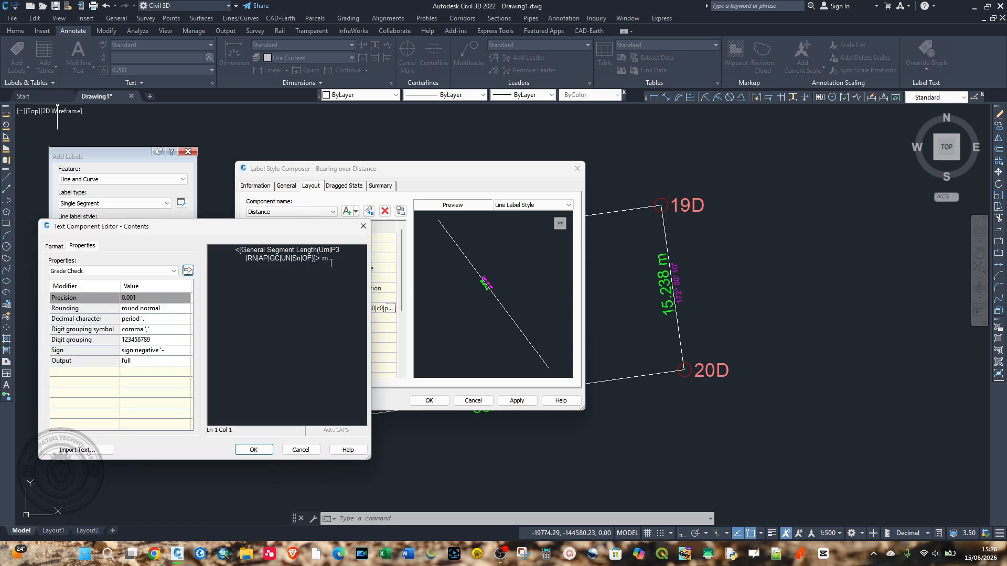
{"action": "left_click_drag", "start_coordinate": [334, 261], "coordinate": [235, 250]}
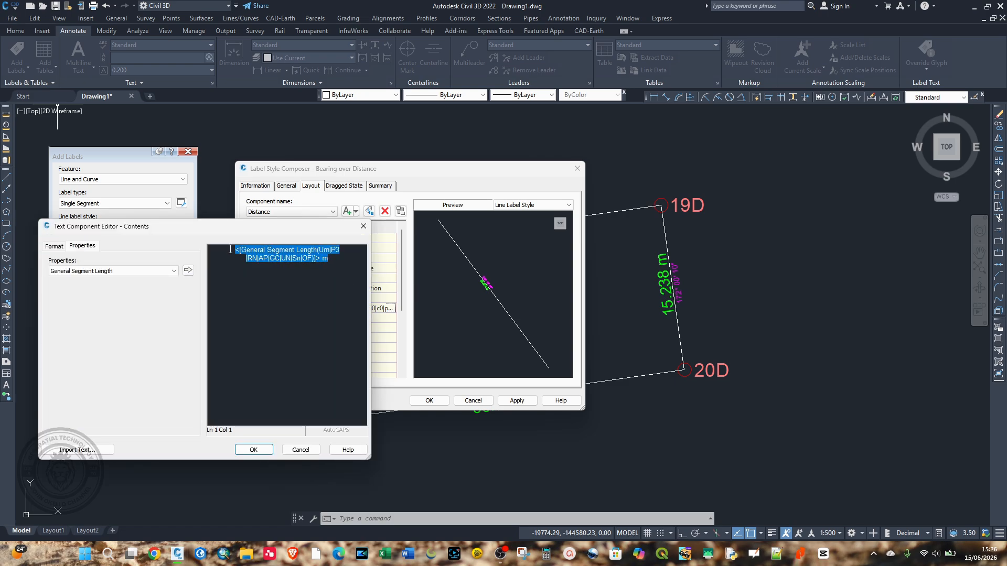
{"action": "left_click", "coordinate": [149, 309]}
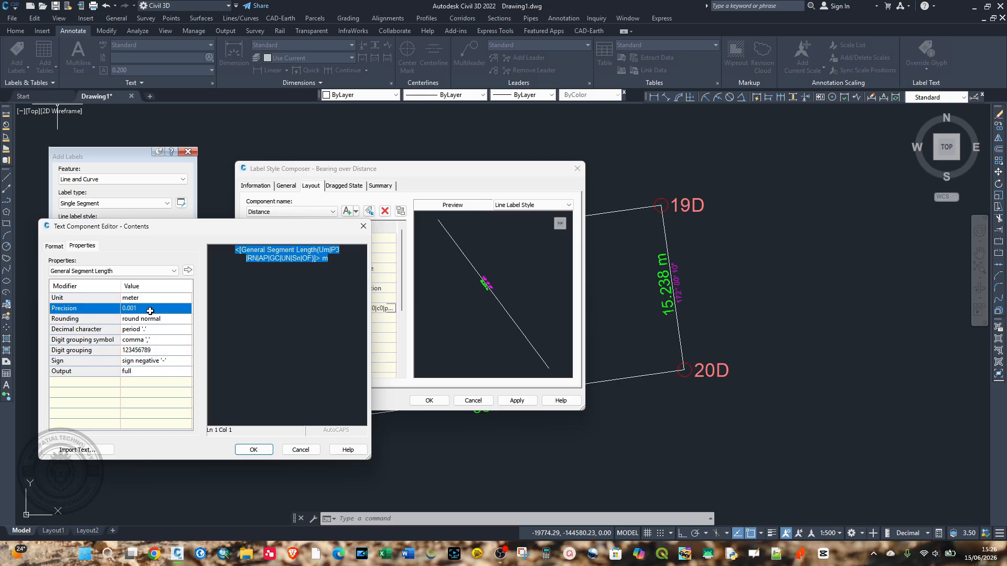
{"action": "left_click", "coordinate": [149, 309]}
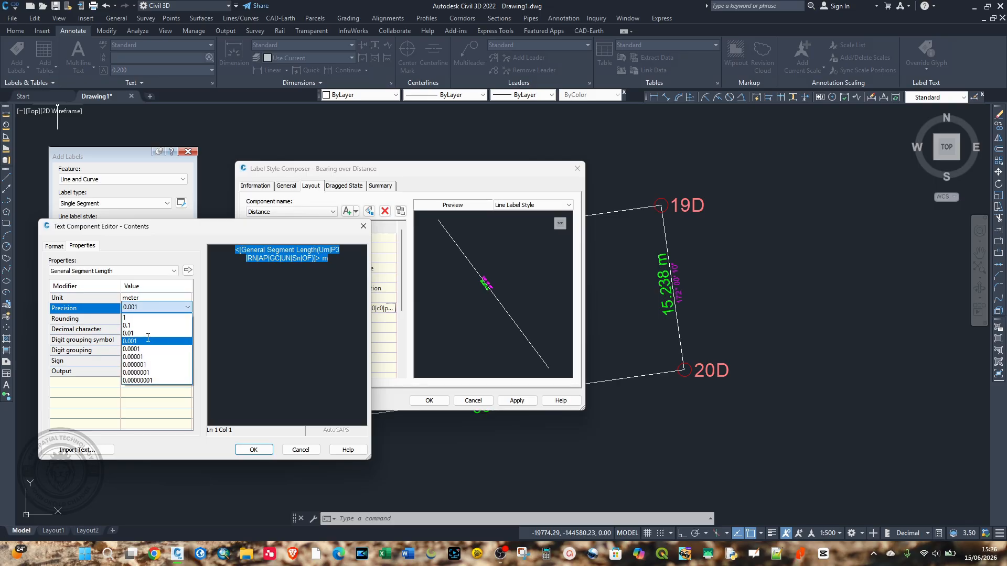
{"action": "left_click", "coordinate": [148, 333]}
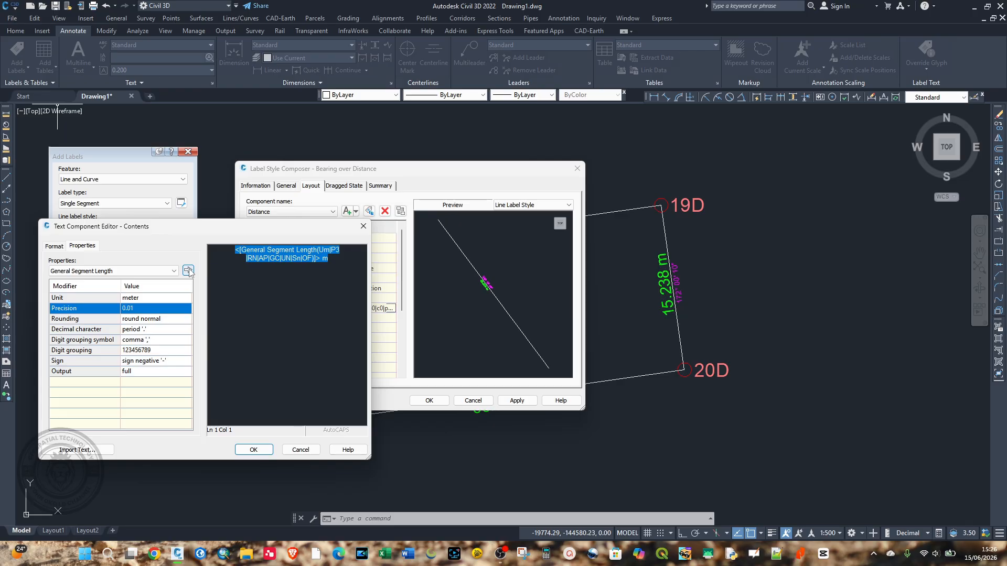
Step: Replace the selected distance expression with the updated one without the m suffix, accept it, and apply and close the label style
{"action": "left_click", "coordinate": [188, 271]}
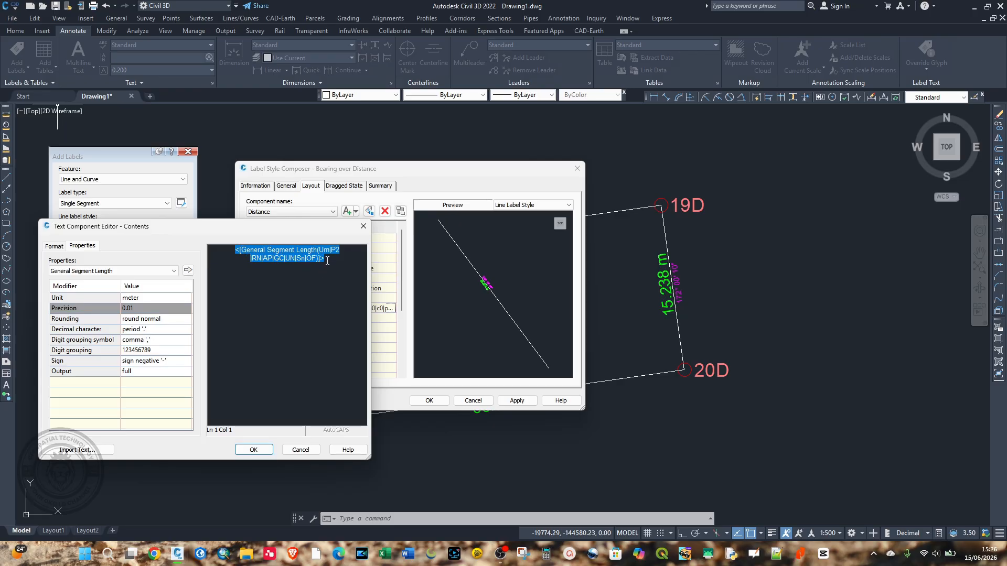
{"action": "left_click", "coordinate": [253, 450]}
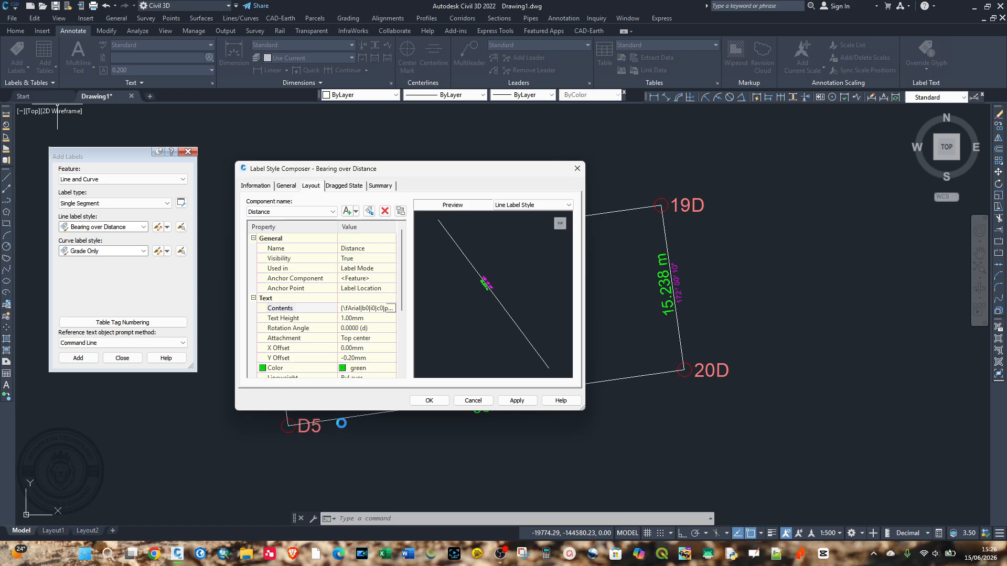
{"action": "left_click", "coordinate": [517, 401]}
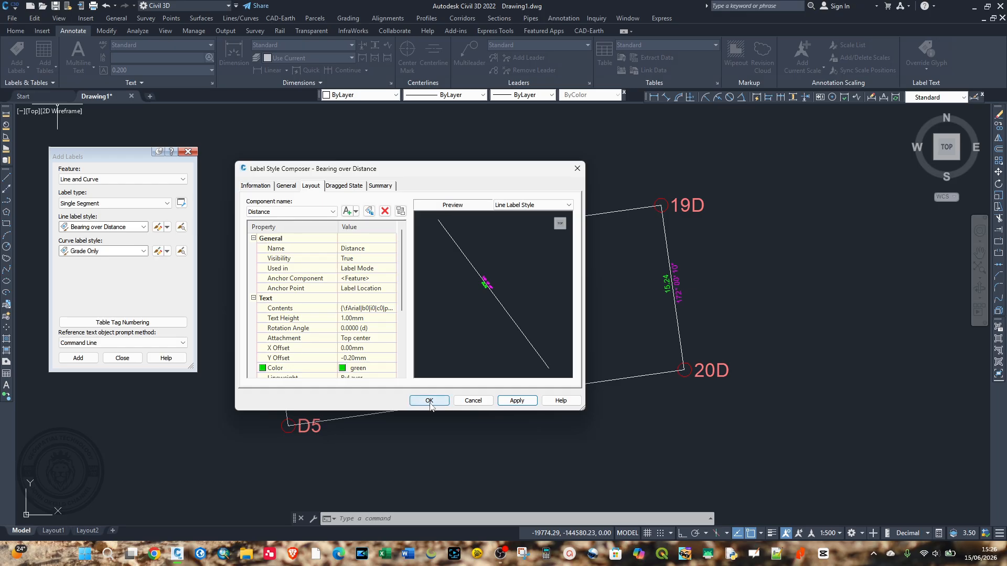
{"action": "left_click", "coordinate": [430, 402]}
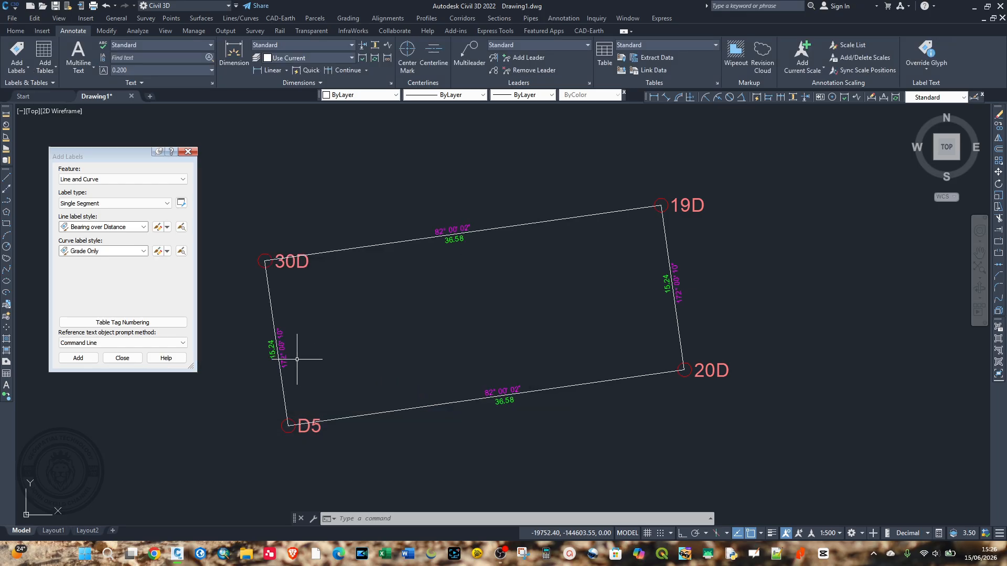
Step: Check the bearing and distance labels around the parcel and close the Add Labels dialog
{"action": "scroll", "coordinate": [297, 359], "scroll_direction": "up", "scroll_amount": 2}
{"action": "scroll", "coordinate": [572, 343], "scroll_direction": "down", "scroll_amount": 2}
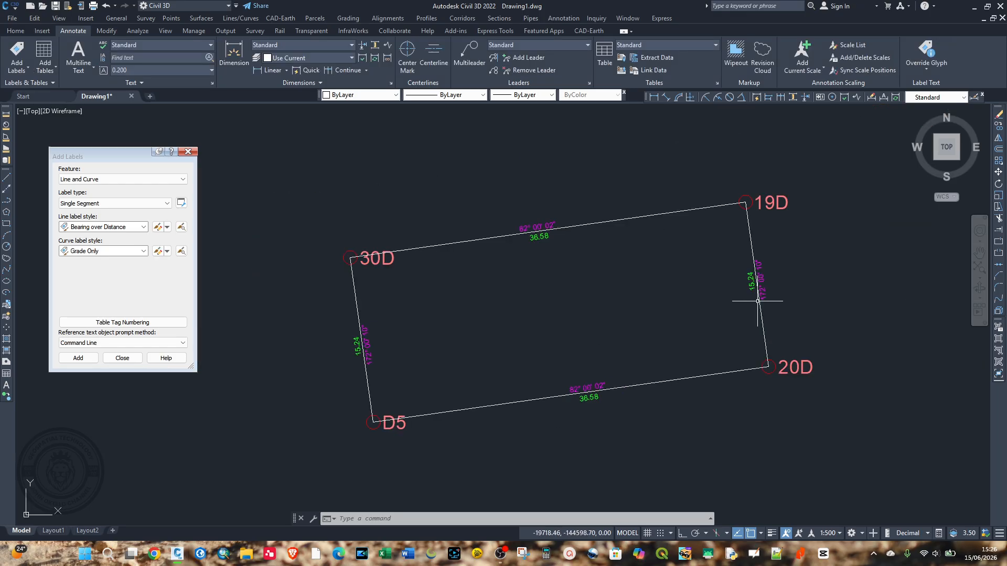
{"action": "scroll", "coordinate": [760, 297], "scroll_direction": "up", "scroll_amount": 2}
{"action": "scroll", "coordinate": [692, 315], "scroll_direction": "down", "scroll_amount": 4}
{"action": "scroll", "coordinate": [368, 361], "scroll_direction": "up", "scroll_amount": 2}
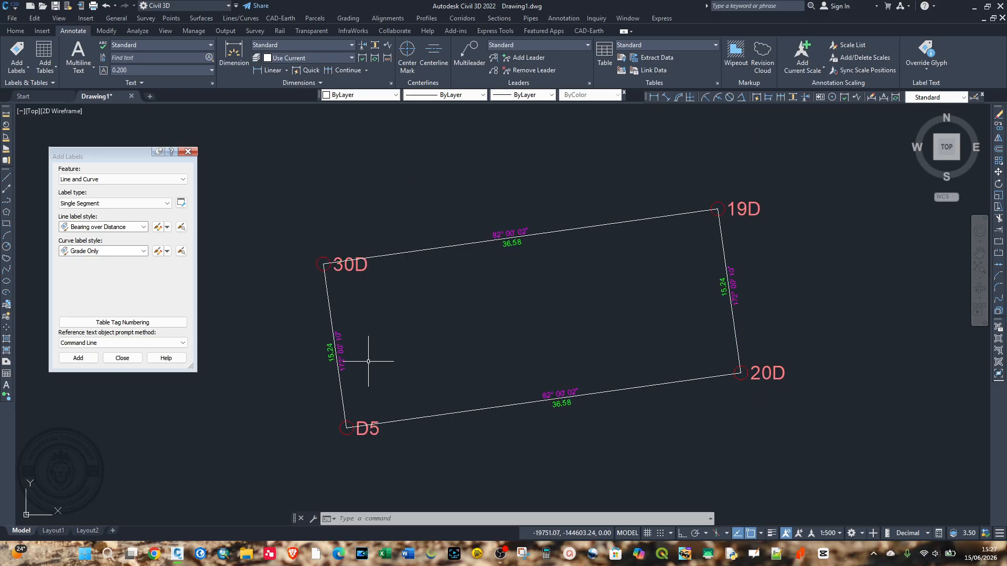
{"action": "scroll", "coordinate": [346, 362], "scroll_direction": "up", "scroll_amount": 4}
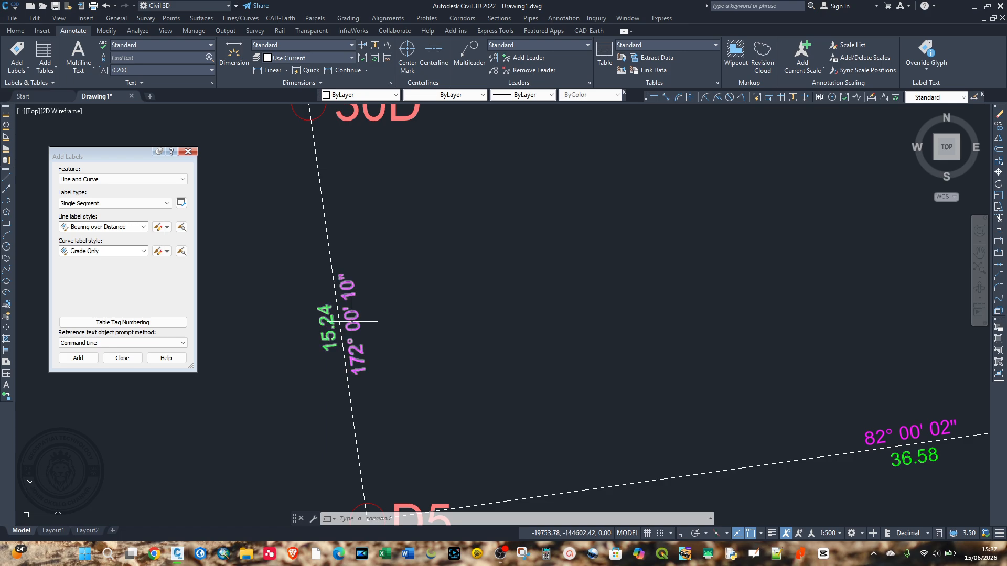
{"action": "left_click", "coordinate": [188, 152]}
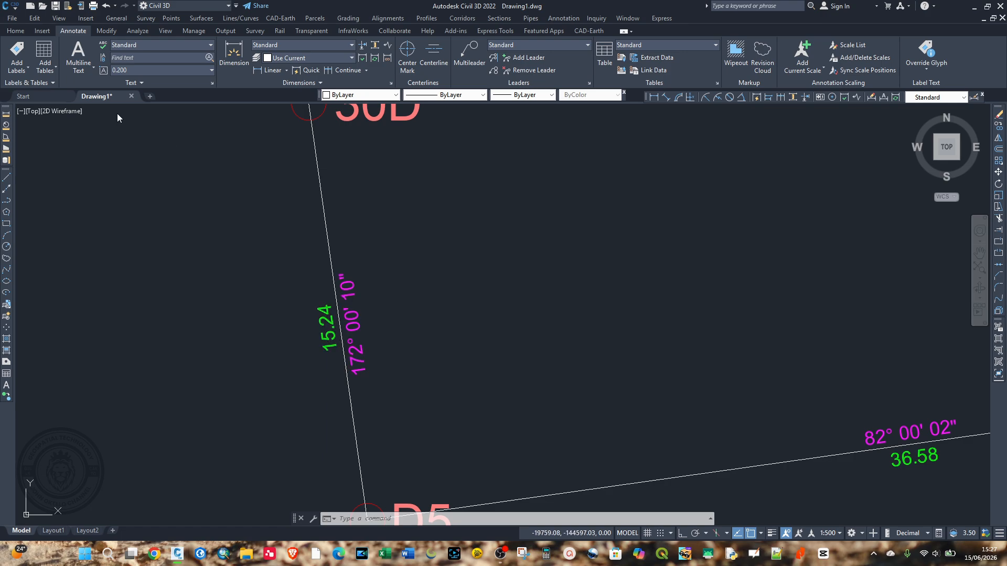
{"action": "left_click", "coordinate": [15, 30]}
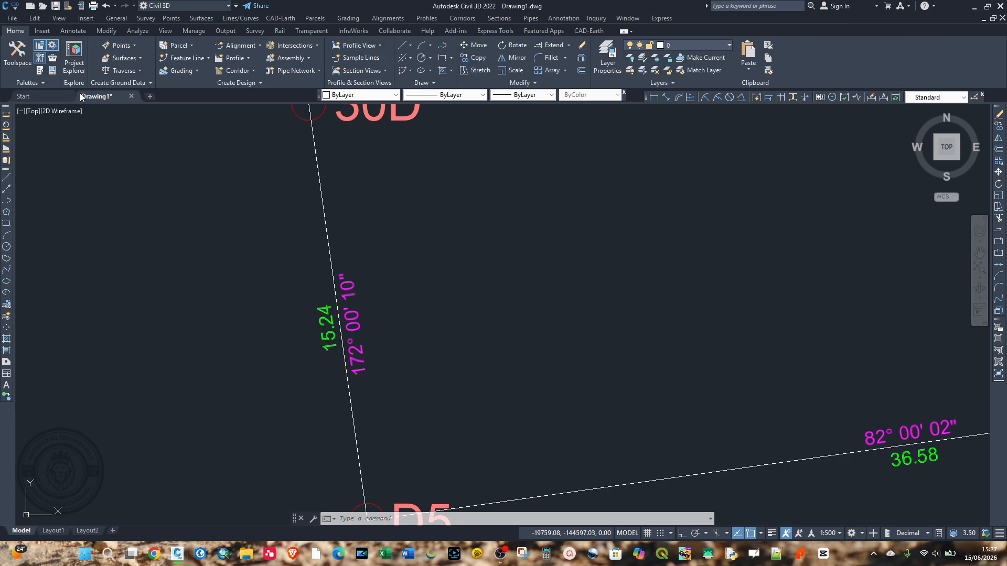
Step: Open the properties of the label on the 30D–D5 boundary line, set Flipped to True, and clear the selection
{"action": "left_click", "coordinate": [345, 324]}
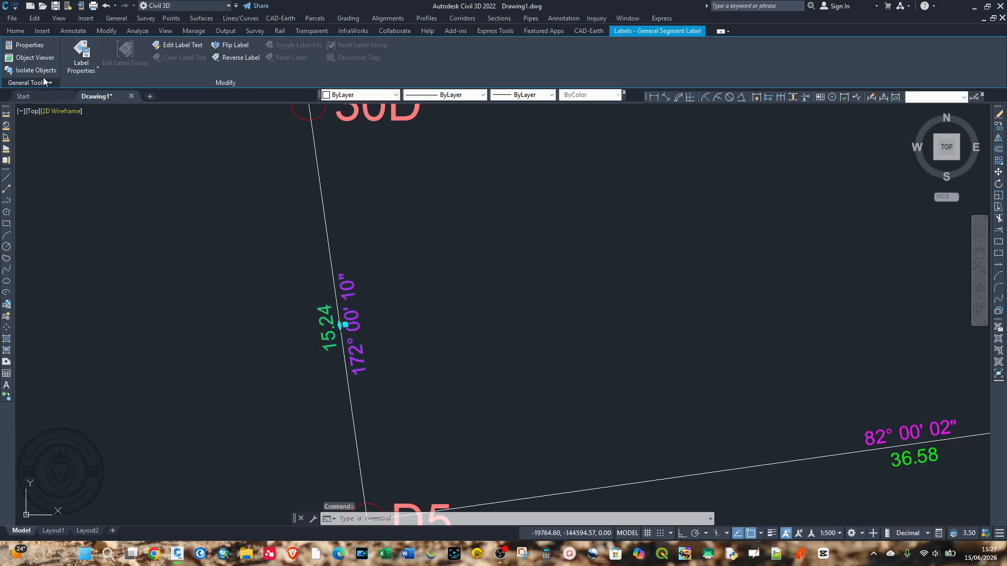
{"action": "right_click", "coordinate": [172, 225]}
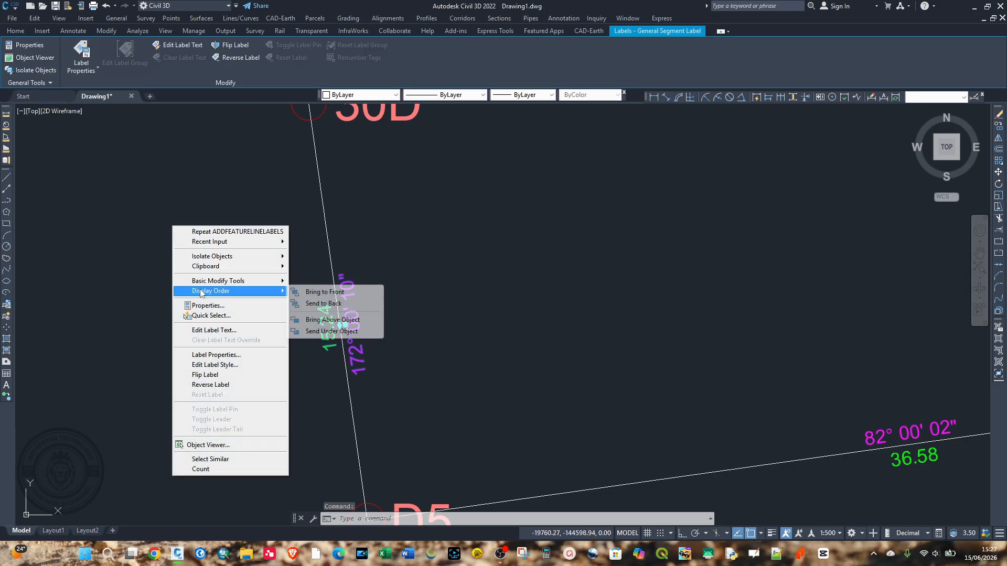
{"action": "left_click", "coordinate": [199, 307]}
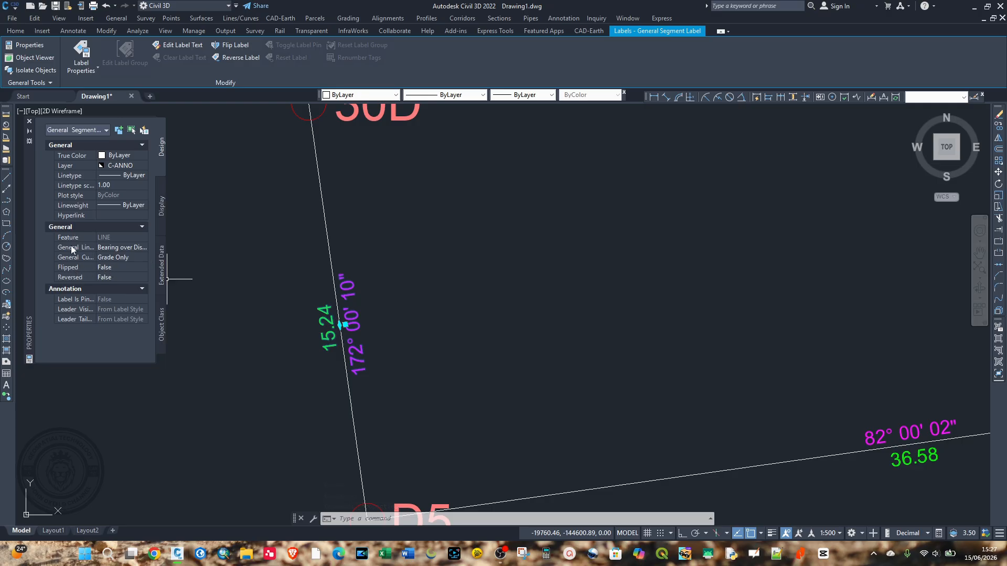
{"action": "left_click", "coordinate": [65, 267]}
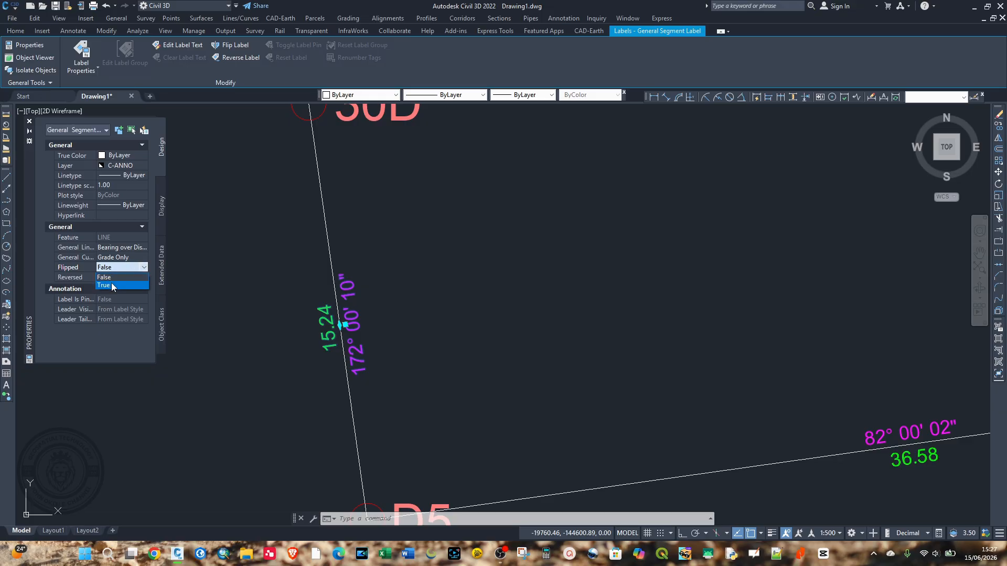
{"action": "left_click", "coordinate": [110, 285]}
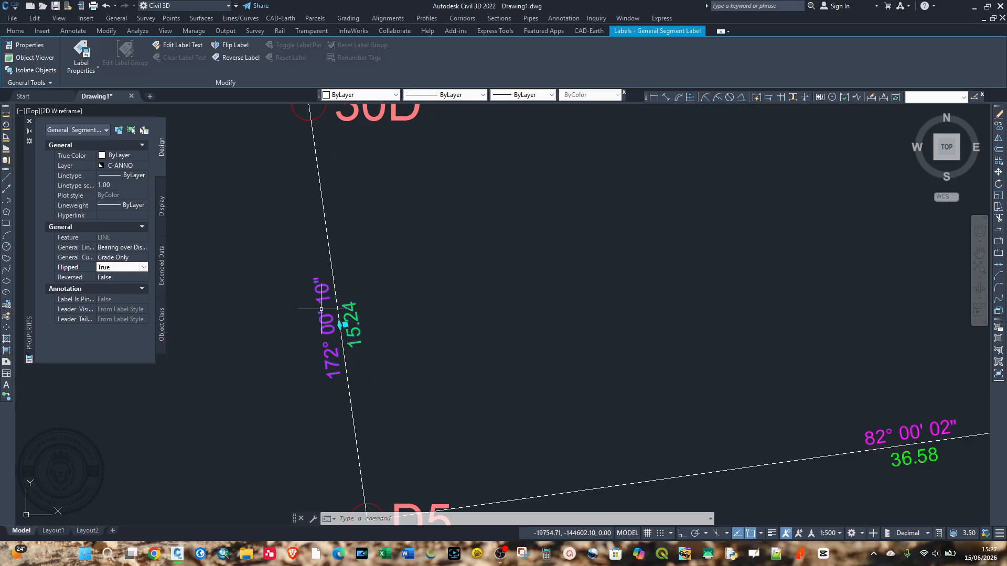
{"action": "scroll", "coordinate": [344, 334], "scroll_direction": "down", "scroll_amount": 5}
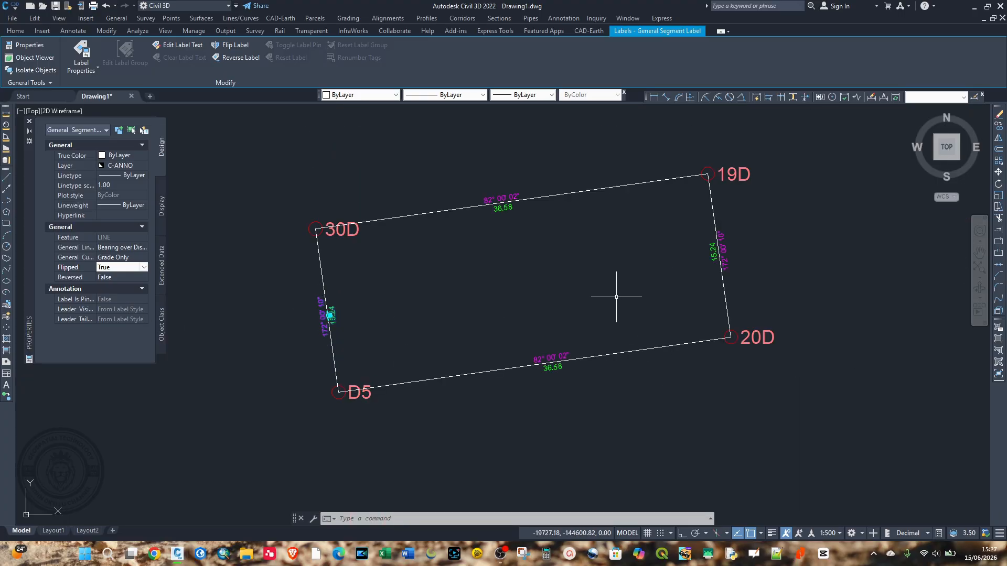
{"action": "scroll", "coordinate": [615, 296], "scroll_direction": "up", "scroll_amount": 2}
{"action": "key", "text": "Escape"}
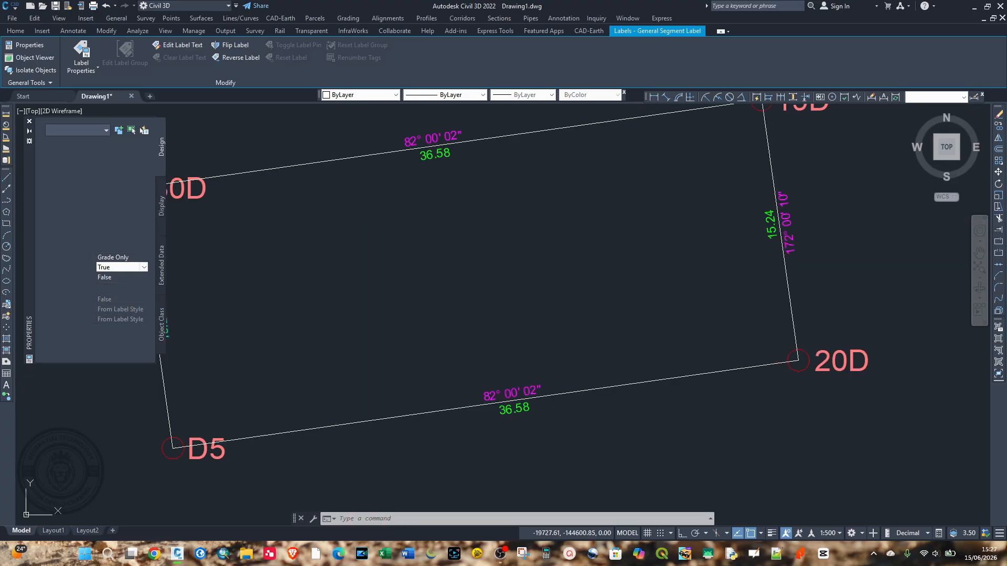
Step: Examine on which side of each parcel boundary line the bearing and distance are placed
{"action": "scroll", "coordinate": [539, 306], "scroll_direction": "down", "scroll_amount": 2}
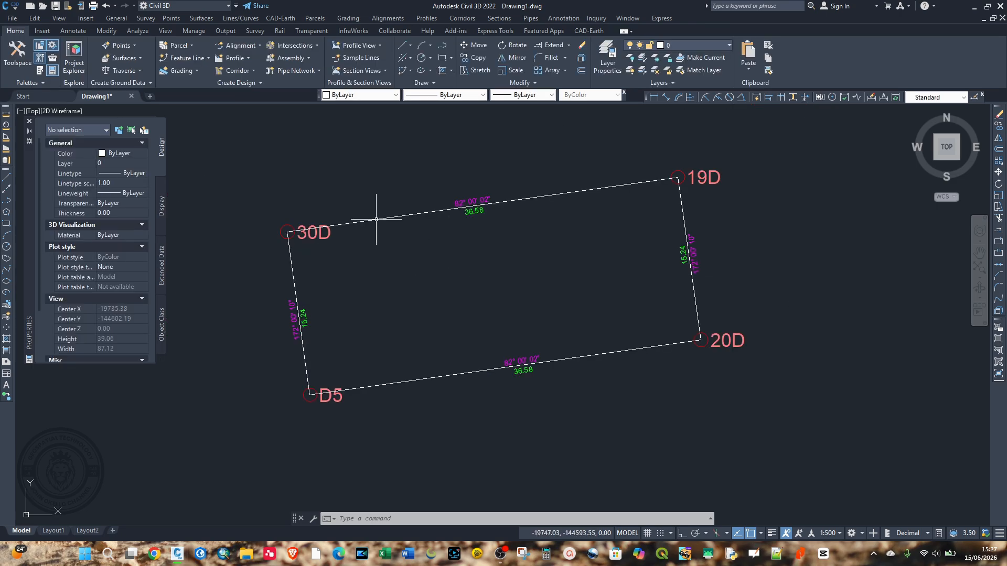
{"action": "scroll", "coordinate": [428, 206], "scroll_direction": "up", "scroll_amount": 2}
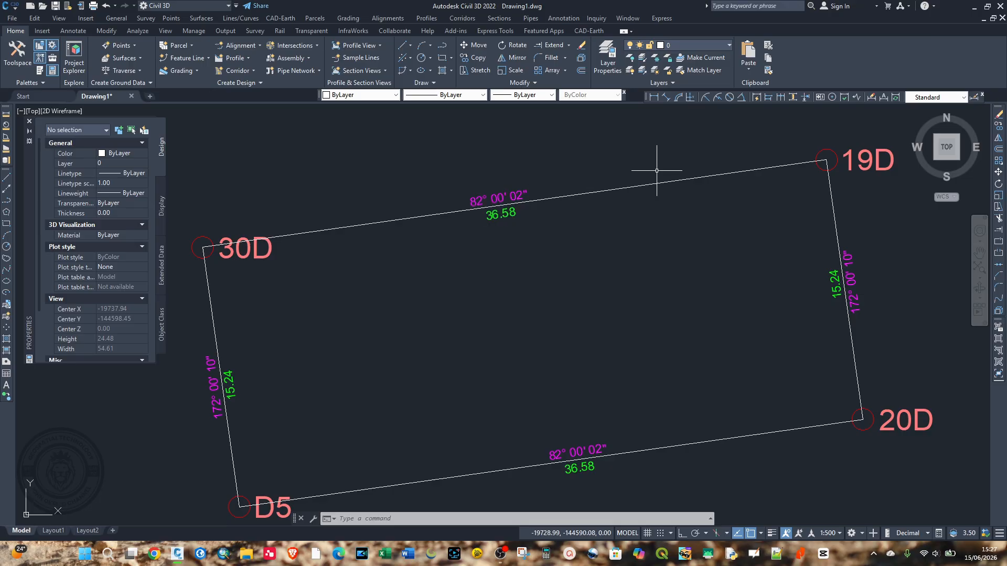
{"action": "scroll", "coordinate": [556, 215], "scroll_direction": "down", "scroll_amount": 2}
{"action": "scroll", "coordinate": [724, 225], "scroll_direction": "up", "scroll_amount": 2}
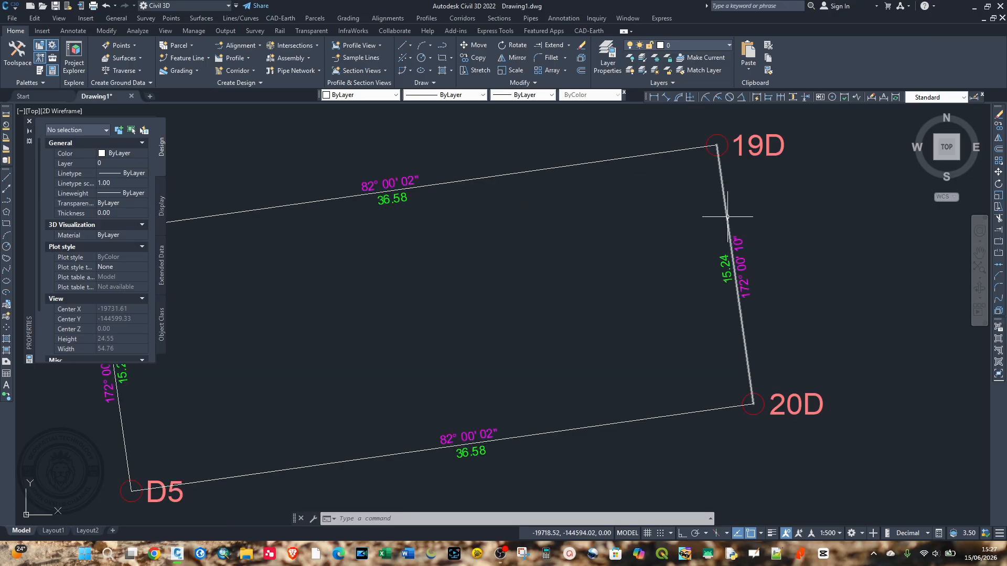
{"action": "scroll", "coordinate": [750, 355], "scroll_direction": "down", "scroll_amount": 2}
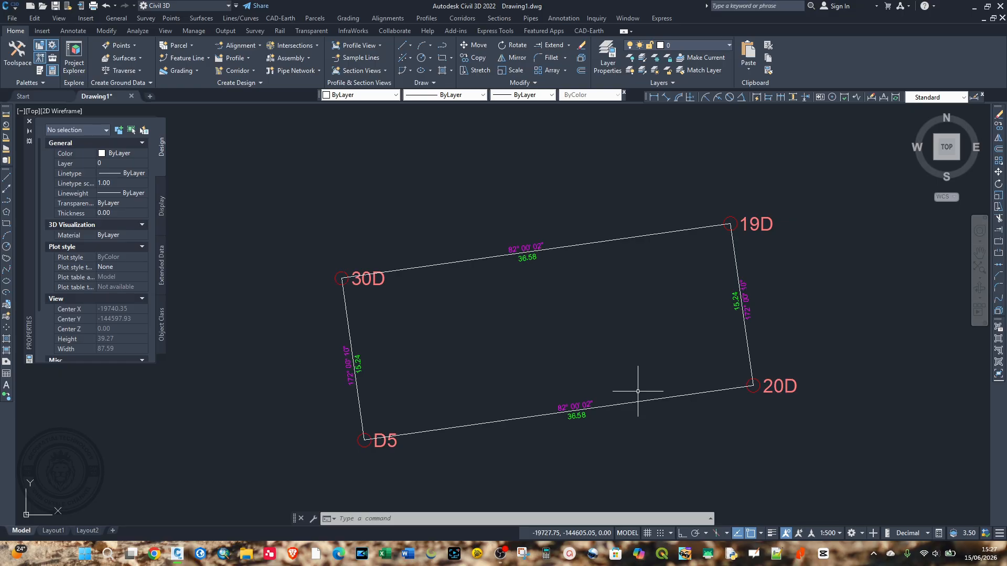
{"action": "scroll", "coordinate": [675, 396], "scroll_direction": "up", "scroll_amount": 2}
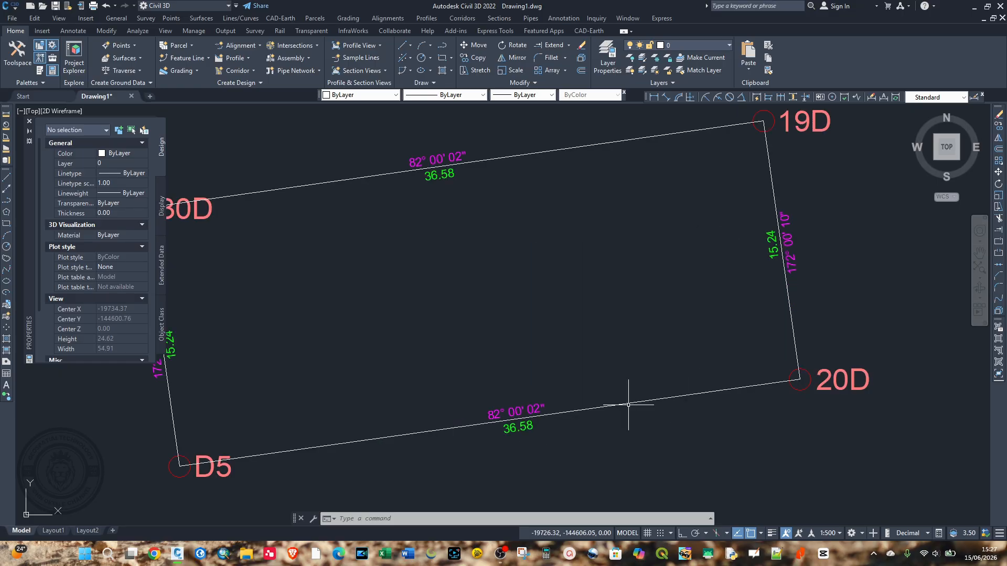
{"action": "scroll", "coordinate": [546, 416], "scroll_direction": "down", "scroll_amount": 2}
{"action": "scroll", "coordinate": [517, 407], "scroll_direction": "up", "scroll_amount": 2}
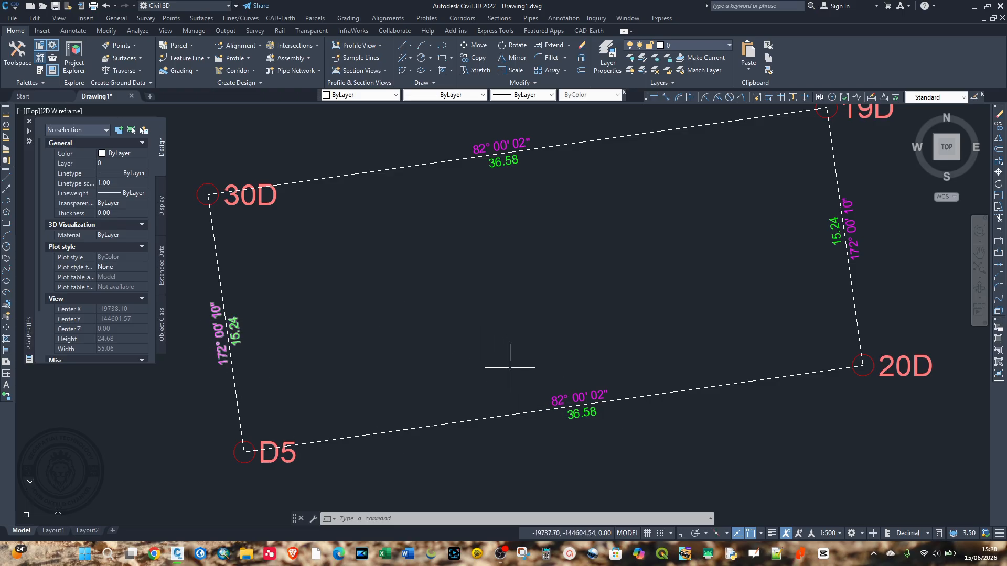
Step: Set Flipped to True for the label on the D5–20D boundary line and clear the selection
{"action": "left_click", "coordinate": [577, 397]}
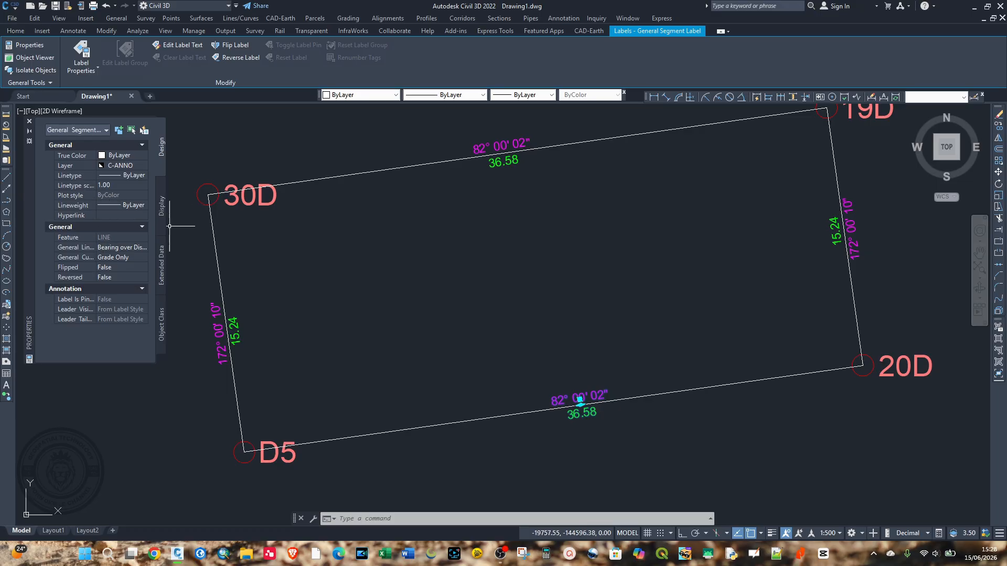
{"action": "left_click", "coordinate": [111, 267]}
{"action": "left_click", "coordinate": [144, 268]}
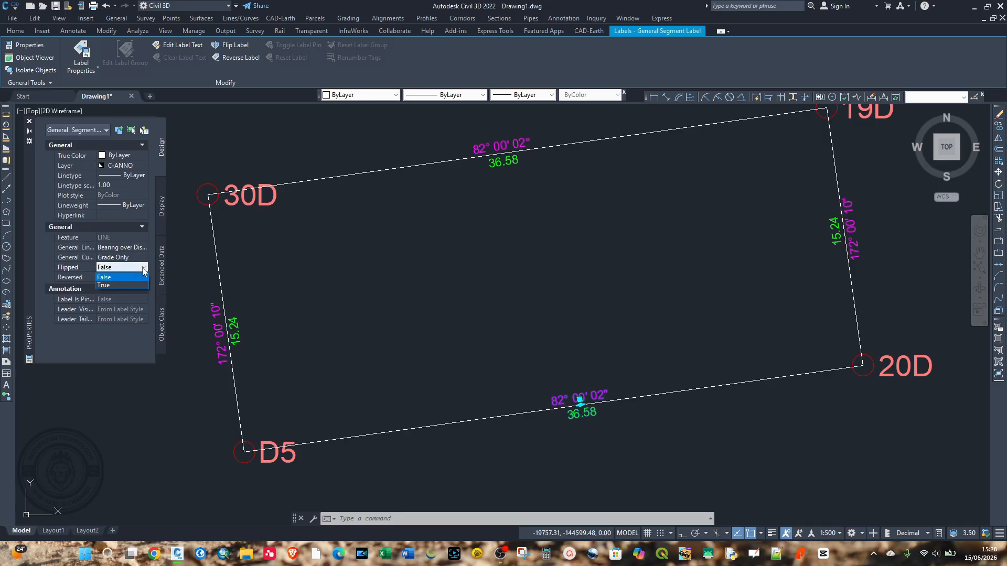
{"action": "left_click", "coordinate": [115, 284]}
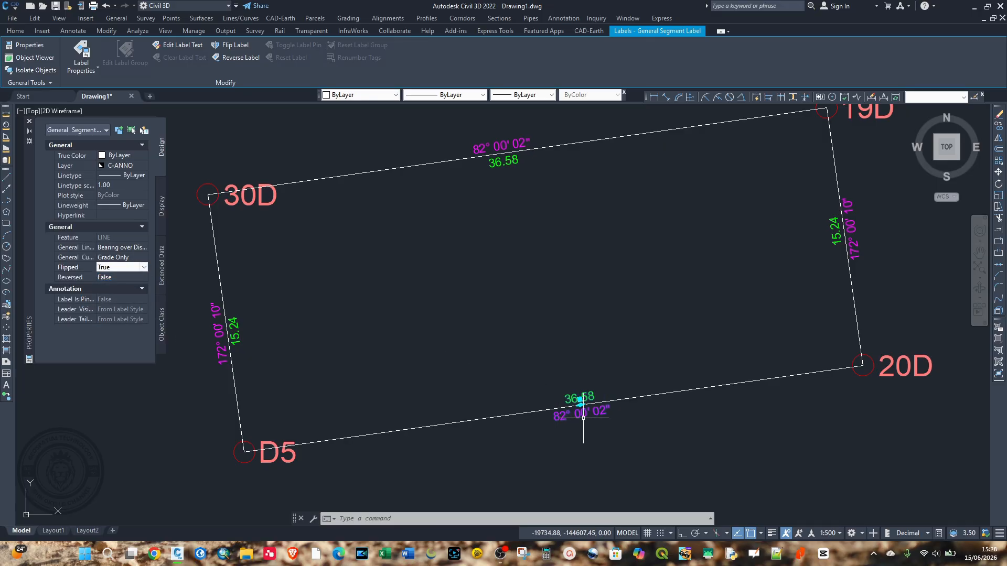
{"action": "key", "text": "Escape"}
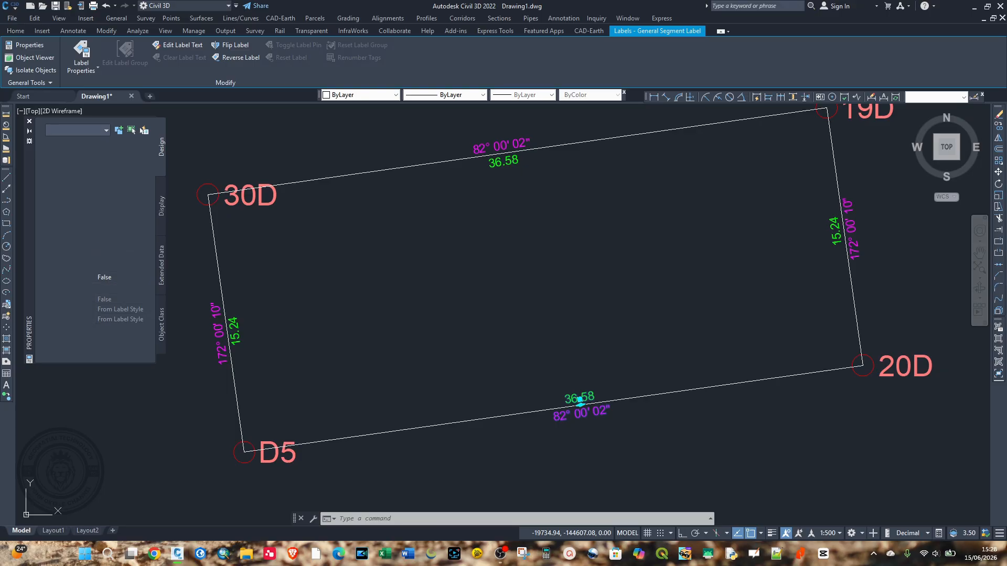
{"action": "key", "text": "Escape"}
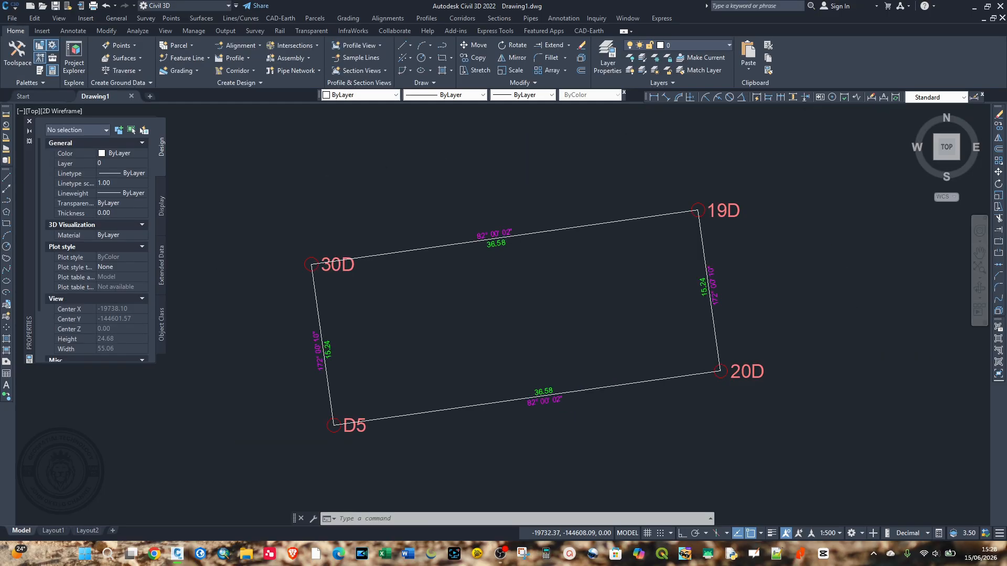
Step: Set Reversed to True for the labels on the 30D–D5 and D5–20D boundary lines together and clear the selection
{"action": "left_click", "coordinate": [308, 336]}
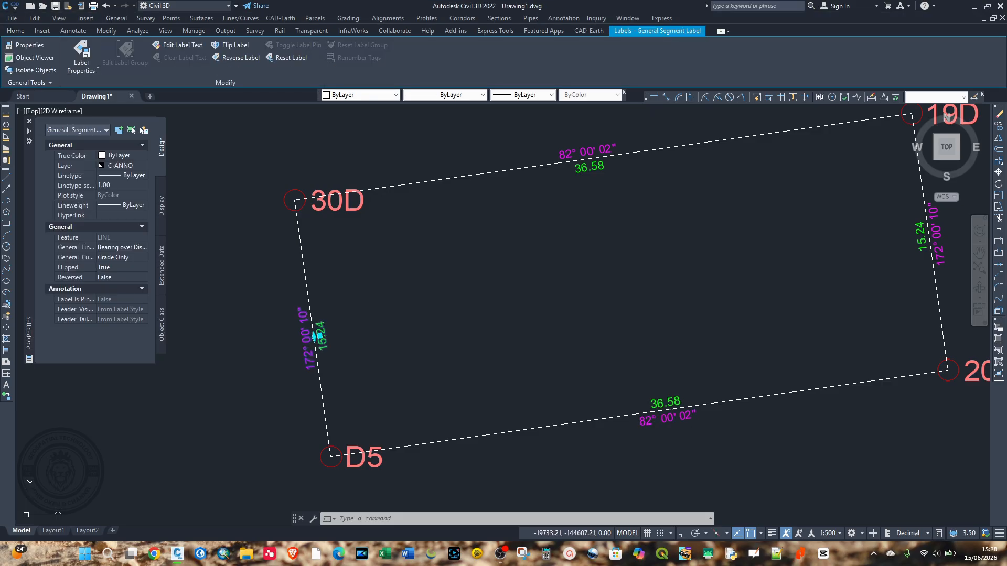
{"action": "left_click", "coordinate": [672, 416]}
{"action": "left_click", "coordinate": [16, 46]}
{"action": "left_click", "coordinate": [15, 31]}
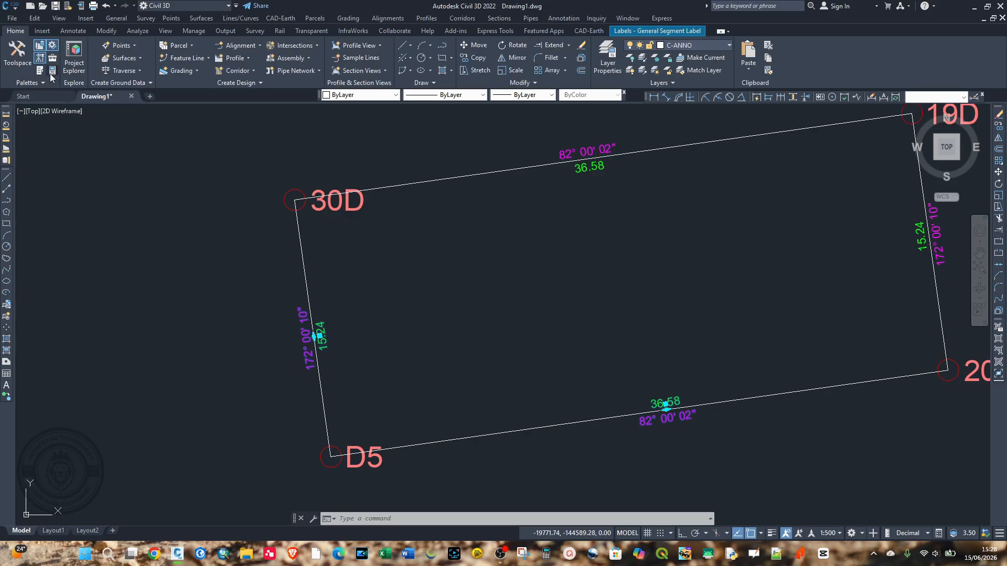
{"action": "left_click", "coordinate": [52, 72]}
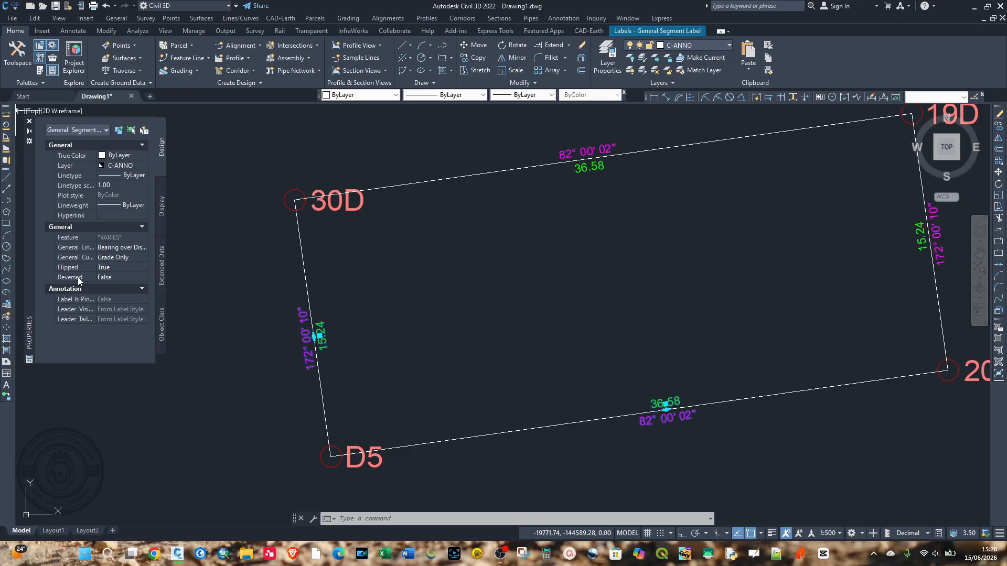
{"action": "left_click", "coordinate": [115, 278]}
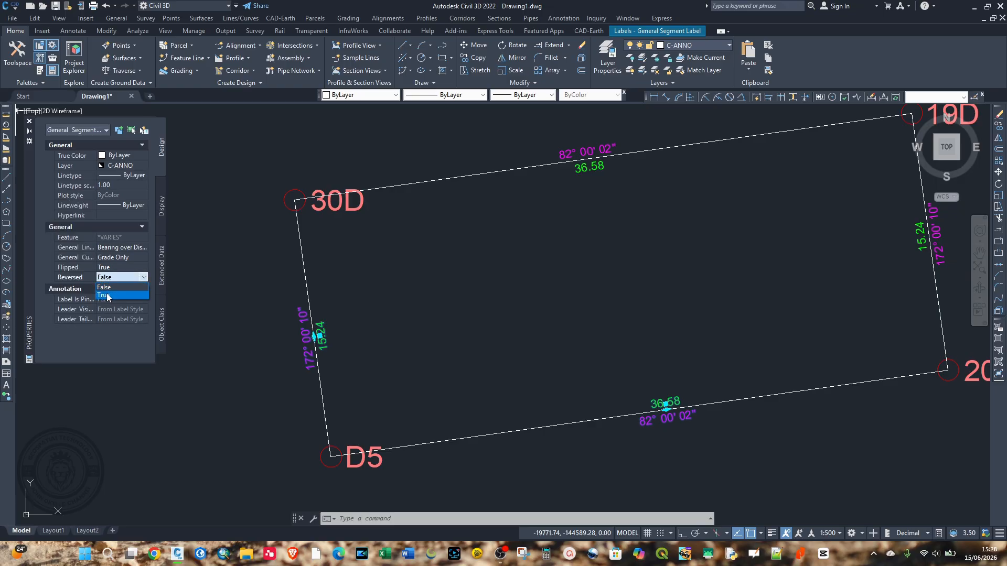
{"action": "left_click", "coordinate": [114, 297]}
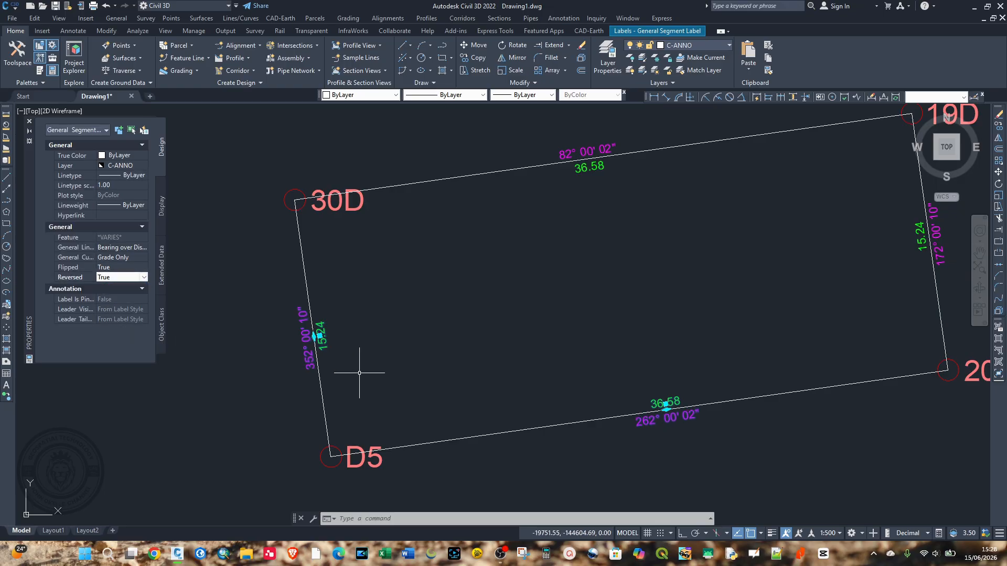
{"action": "key", "text": "Escape"}
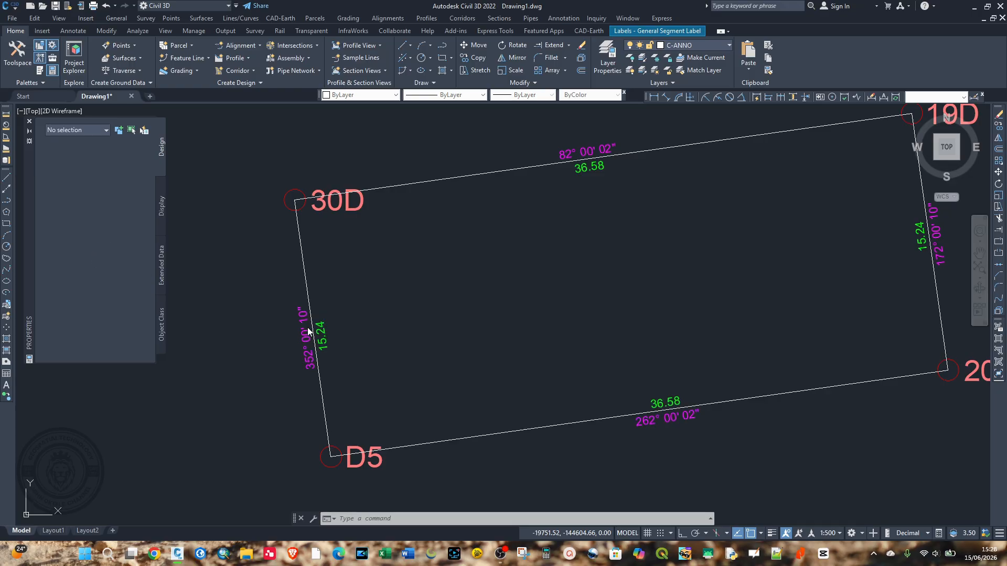
Step: Check the bearing and distance label on each of the four parcel boundary lines and close the object properties
{"action": "scroll", "coordinate": [331, 288], "scroll_direction": "down", "scroll_amount": 2}
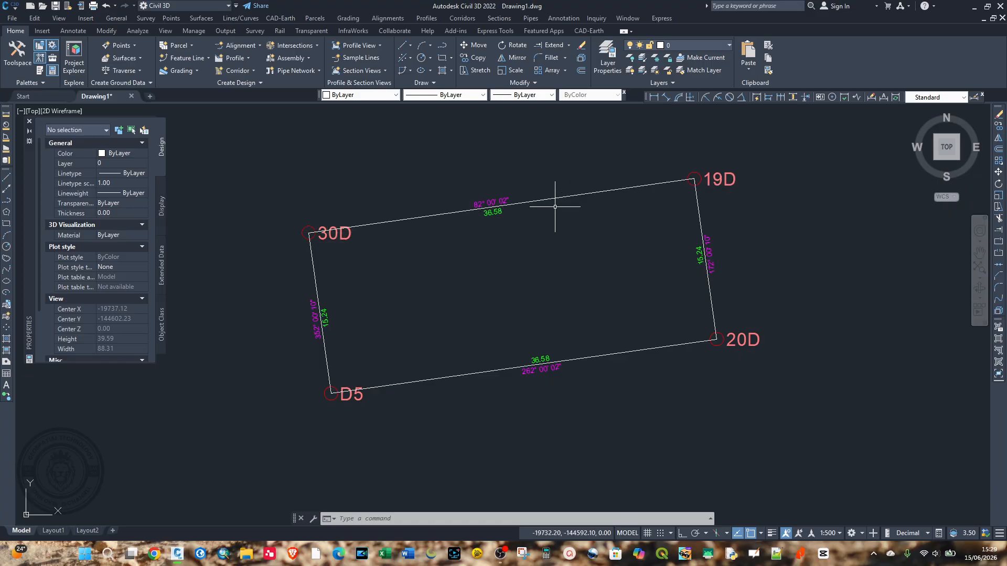
{"action": "scroll", "coordinate": [554, 207], "scroll_direction": "up", "scroll_amount": 2}
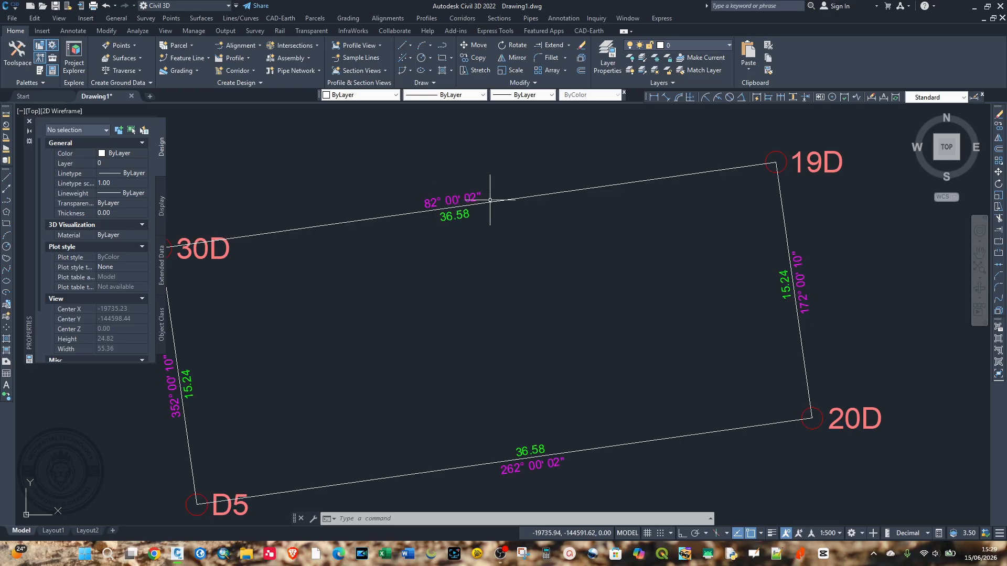
{"action": "scroll", "coordinate": [464, 200], "scroll_direction": "down", "scroll_amount": 2}
{"action": "scroll", "coordinate": [669, 232], "scroll_direction": "up", "scroll_amount": 2}
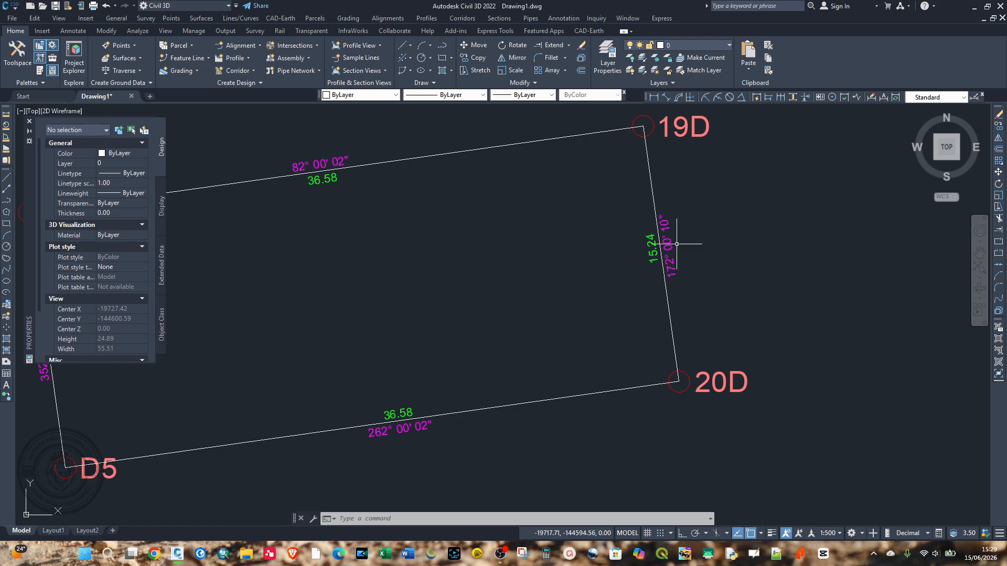
{"action": "scroll", "coordinate": [687, 241], "scroll_direction": "down", "scroll_amount": 2}
{"action": "scroll", "coordinate": [475, 383], "scroll_direction": "up", "scroll_amount": 2}
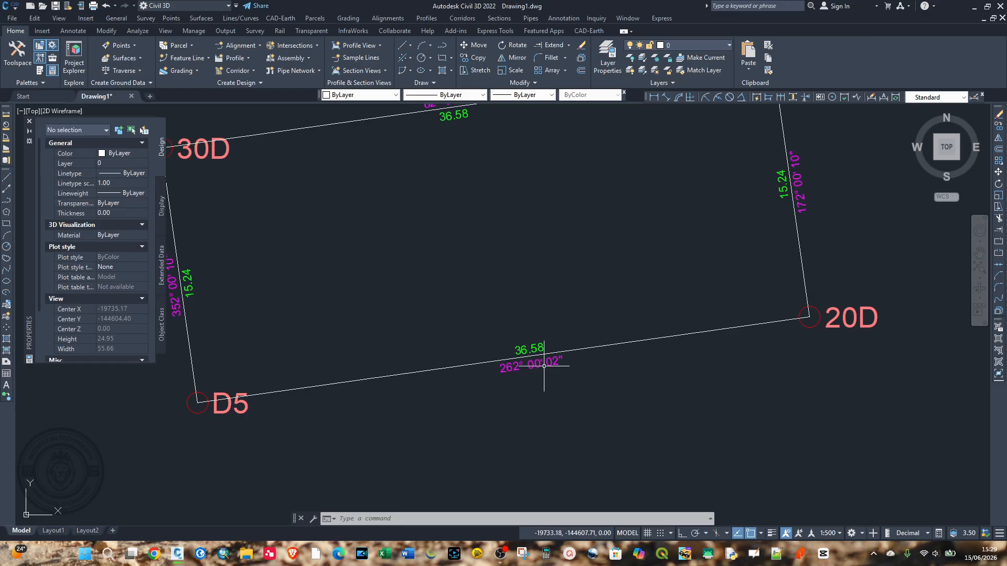
{"action": "scroll", "coordinate": [624, 389], "scroll_direction": "down", "scroll_amount": 2}
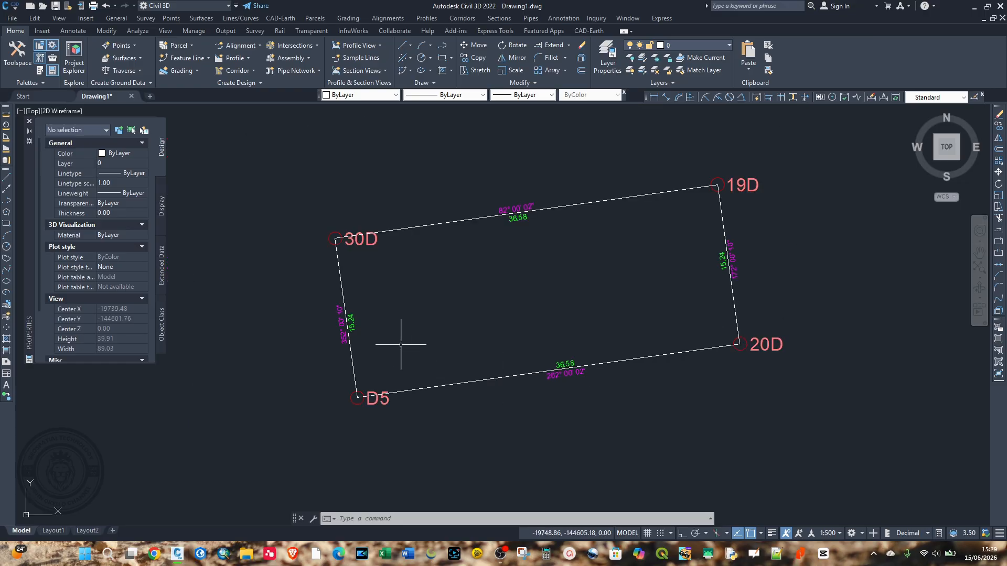
{"action": "scroll", "coordinate": [357, 344], "scroll_direction": "up", "scroll_amount": 2}
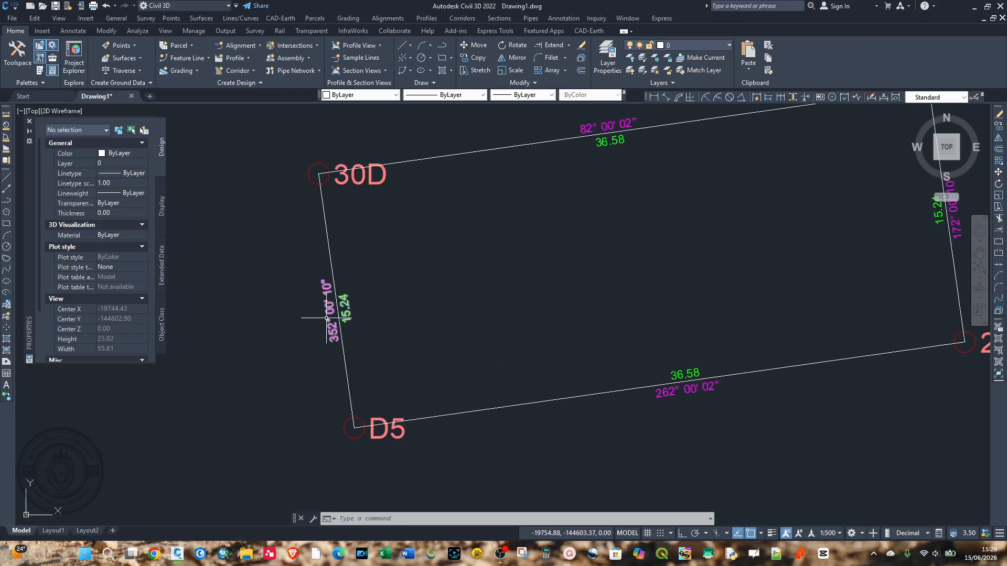
{"action": "scroll", "coordinate": [285, 287], "scroll_direction": "down", "scroll_amount": 2}
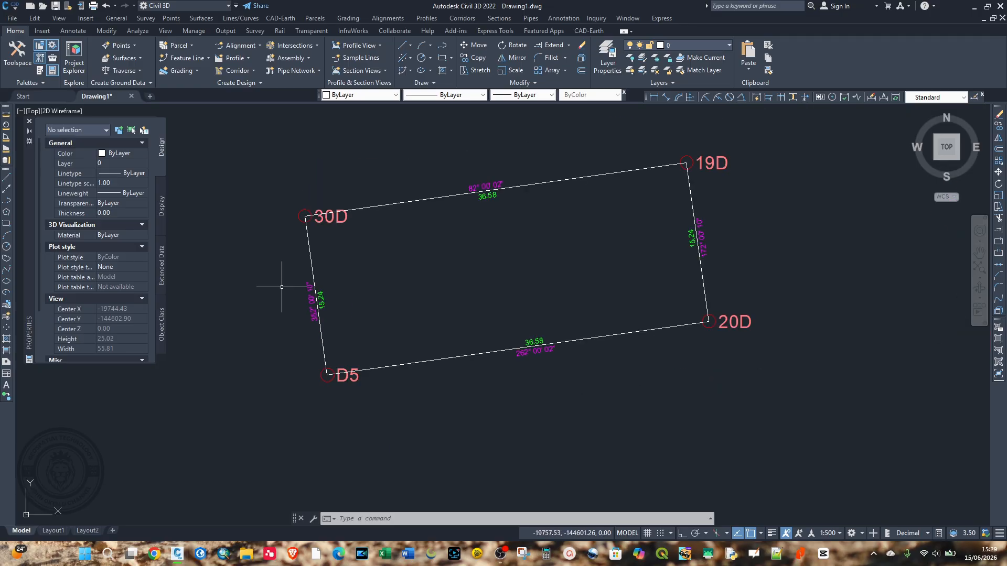
{"action": "left_click", "coordinate": [29, 121]}
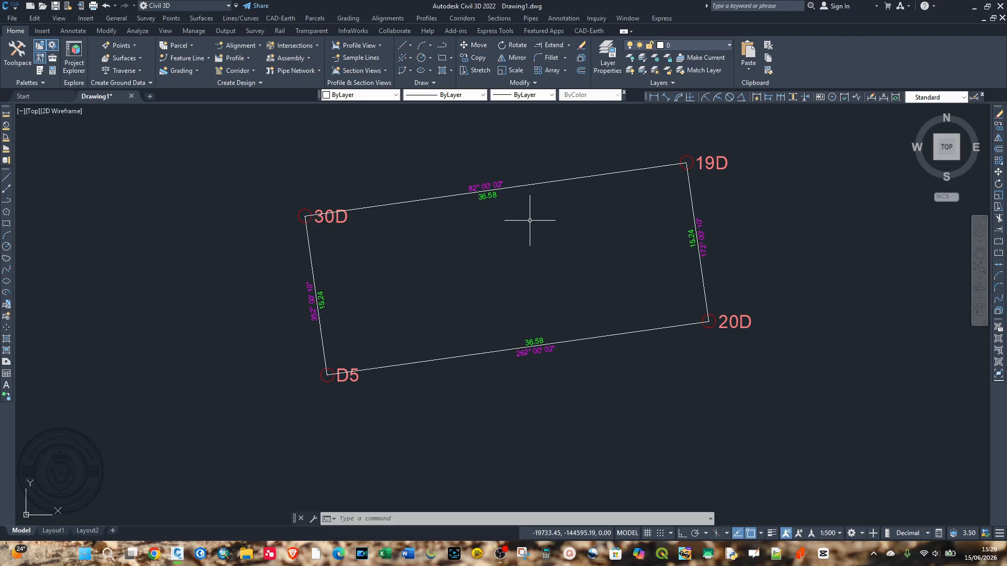
{"action": "scroll", "coordinate": [529, 220], "scroll_direction": "up", "scroll_amount": 2}
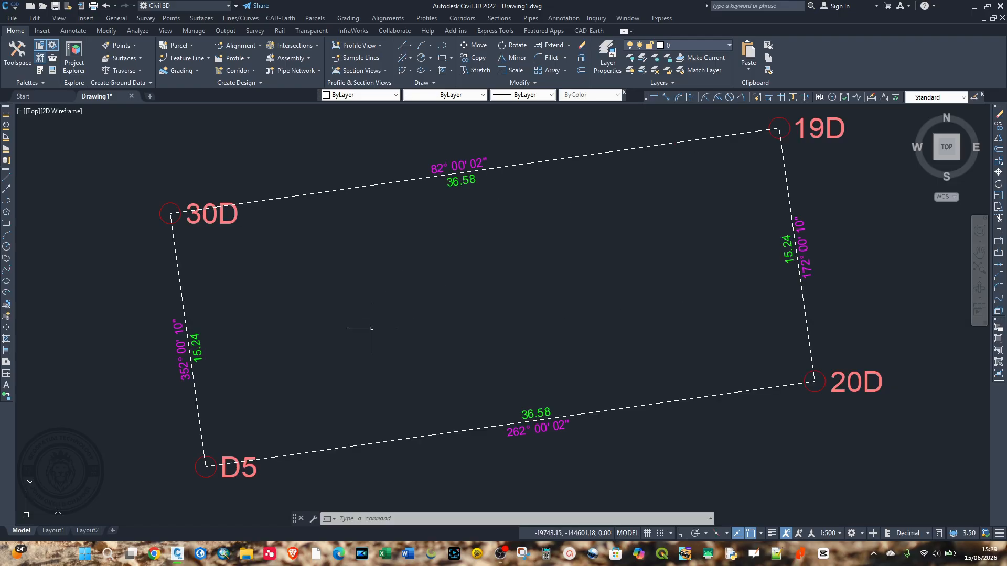